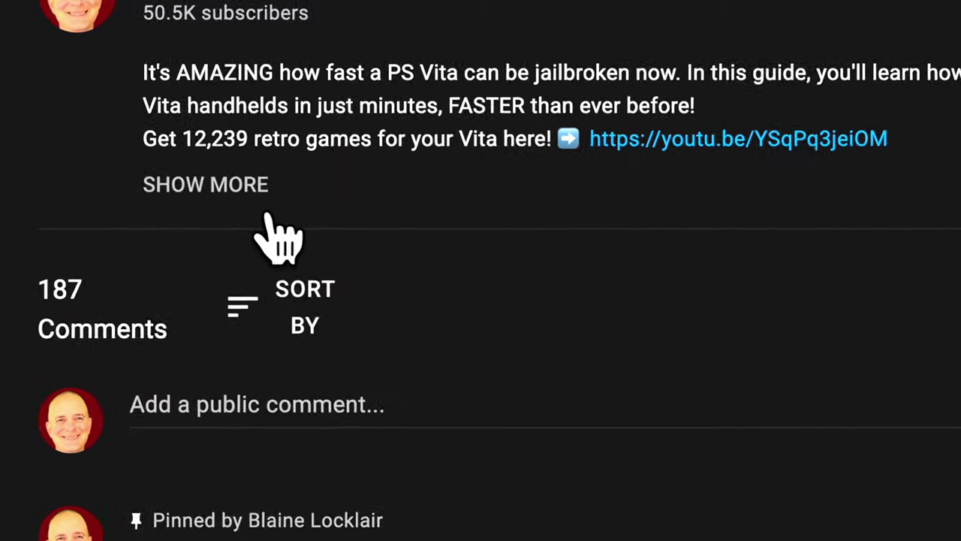
left_click(387, 234)
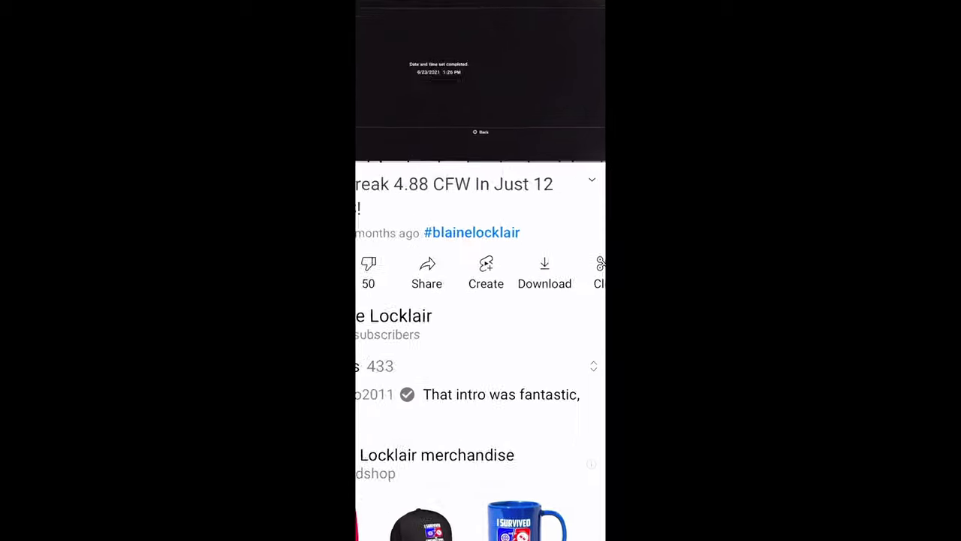
left_click(592, 180)
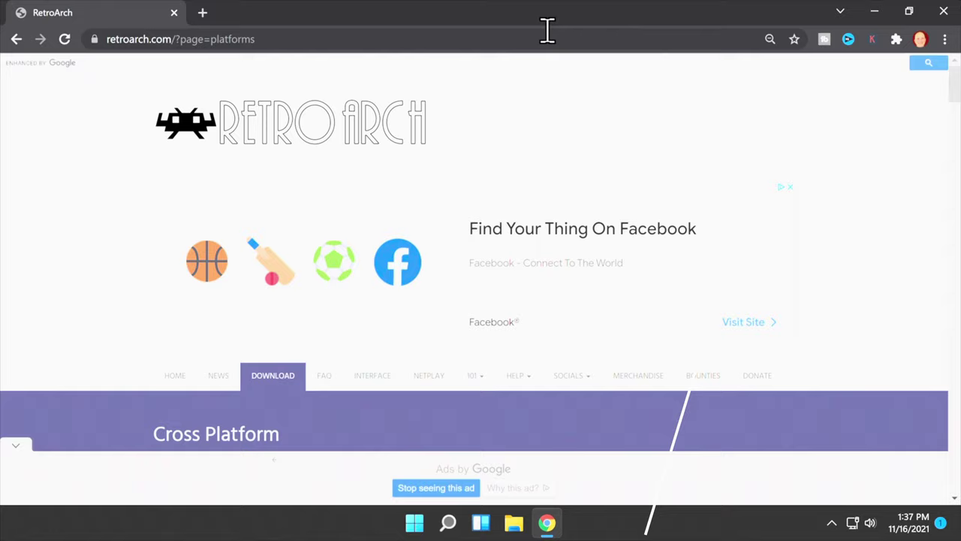
Step: Download the 64-bit RetroArch installer for Windows 11 / 10 / 8 / 7 from the list of supported platforms
scroll(425, 162, "down", 1)
scroll(424, 161, "down", 9)
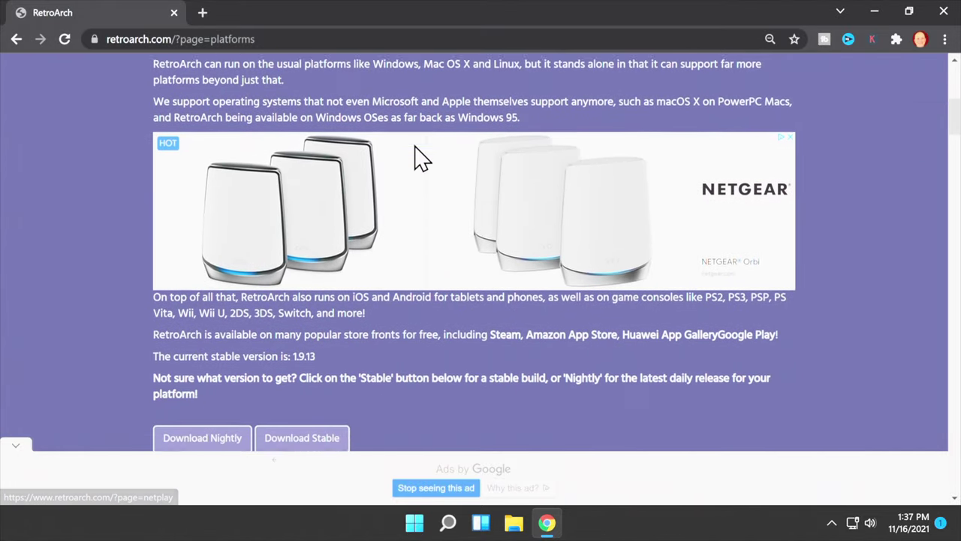
scroll(410, 135, "down", 6)
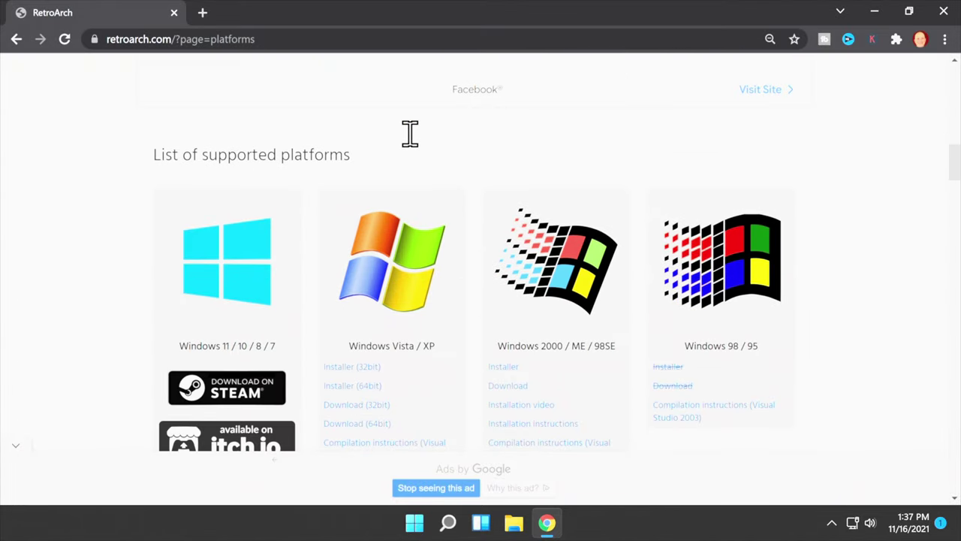
scroll(411, 139, "down", 1)
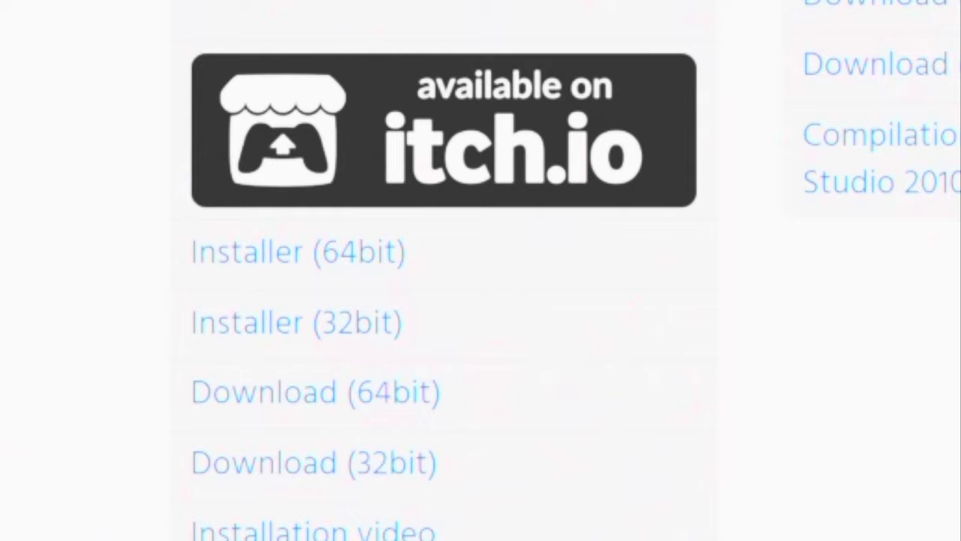
mouse_move(331, 257)
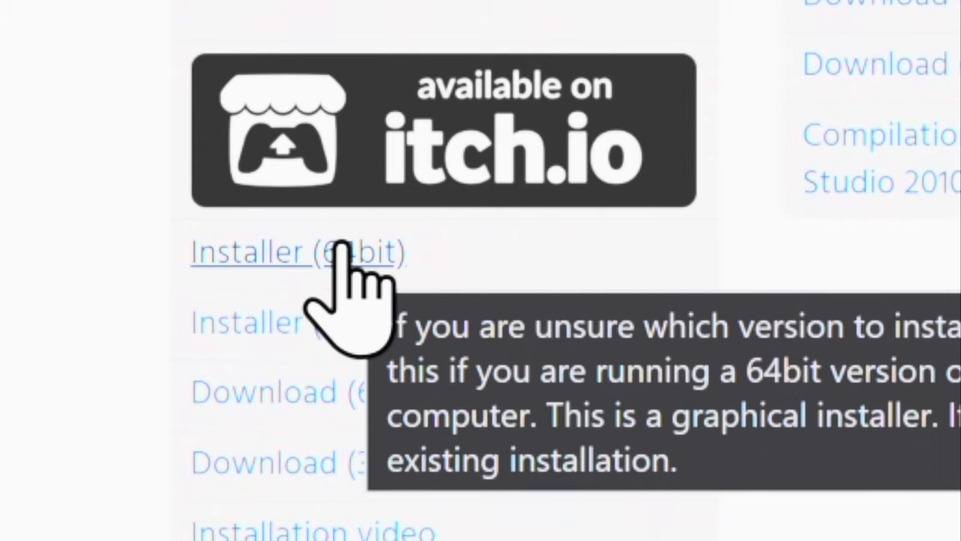
left_click(343, 247)
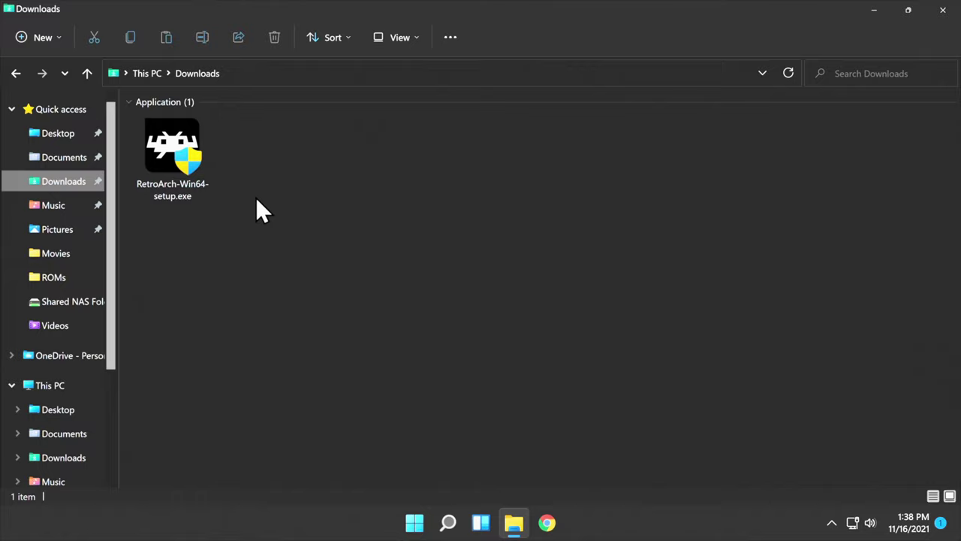
Step: Run RetroArch-Win64-setup.exe with permission to make changes, accept the license and keep C:\RetroArch-Win64 as the destination folder
double_click(184, 148)
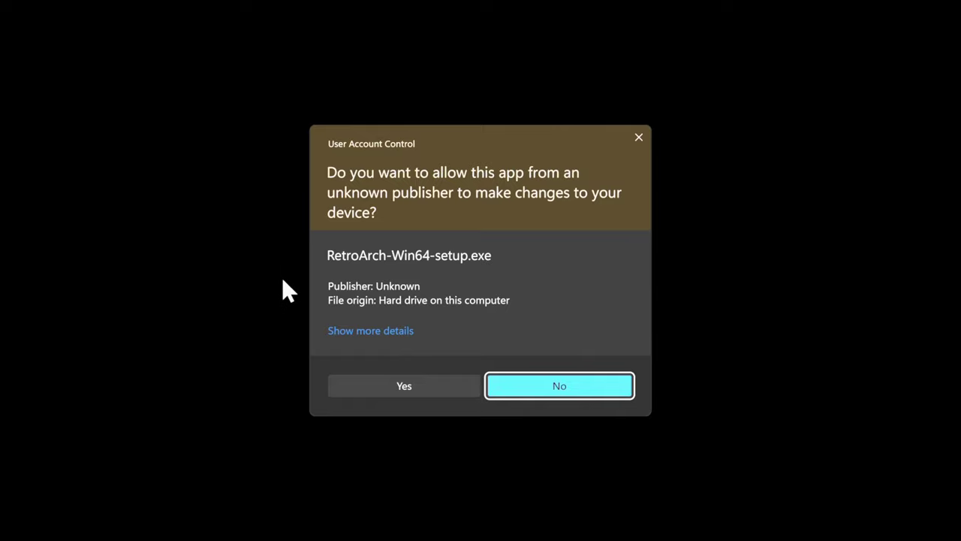
left_click(413, 385)
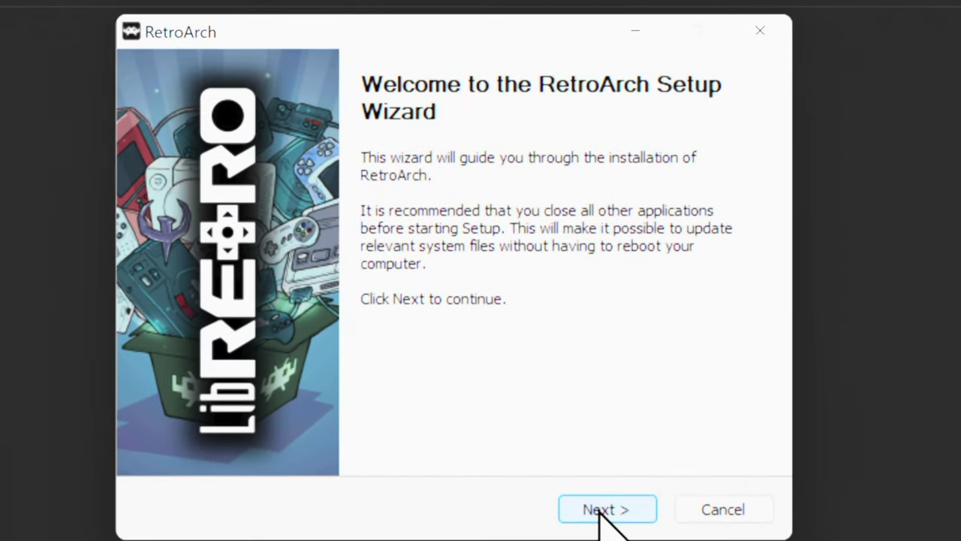
left_click(601, 510)
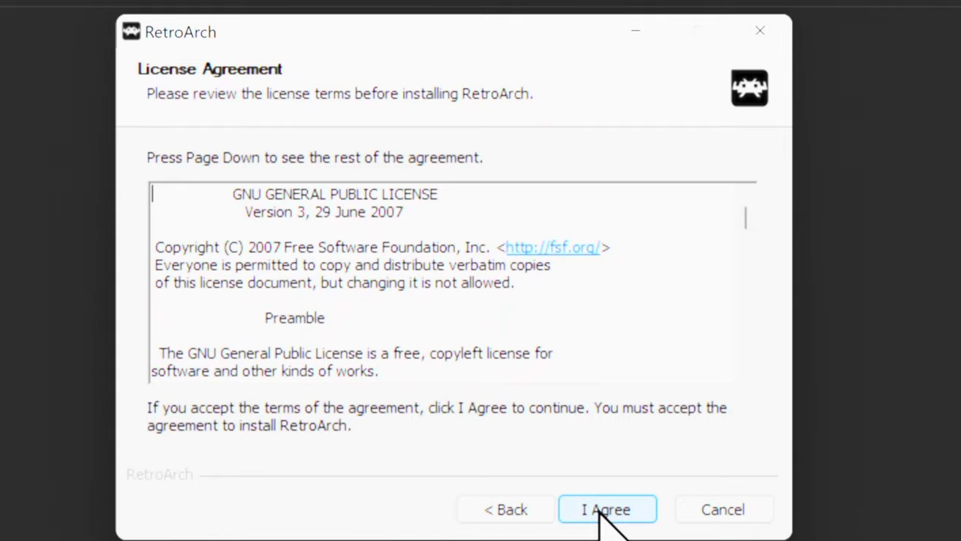
left_click(611, 510)
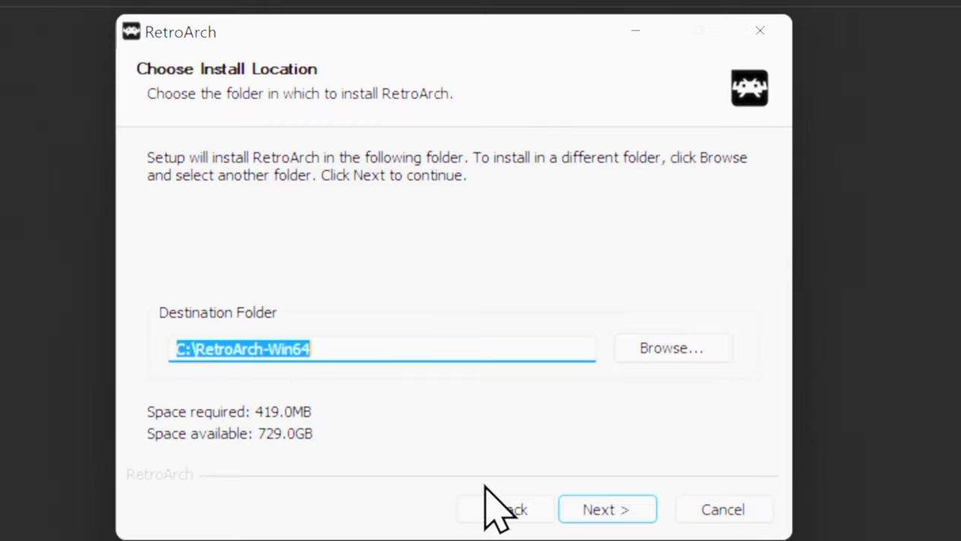
left_click(588, 511)
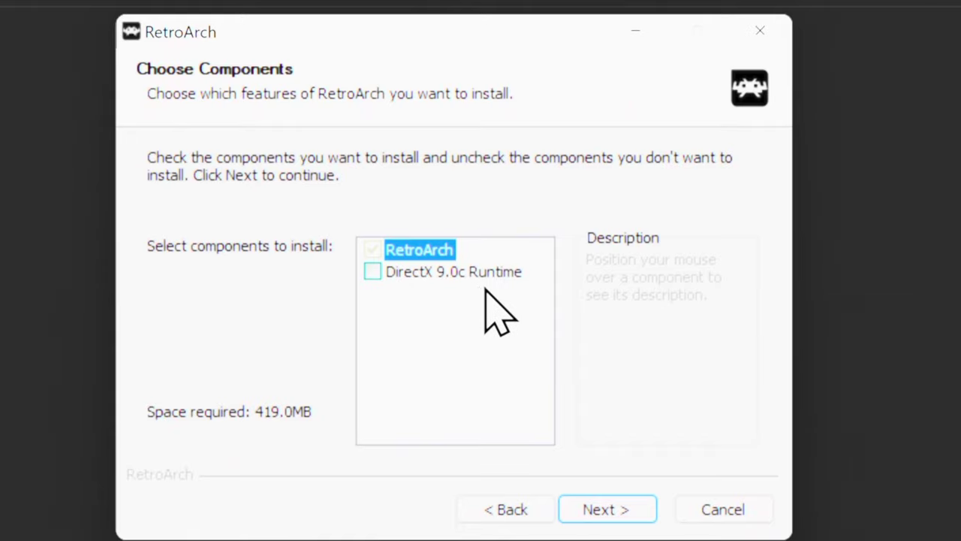
Step: Include the DirectX 9.0c Runtime component and start the installation with RetroArch as the Start Menu folder
left_click(375, 273)
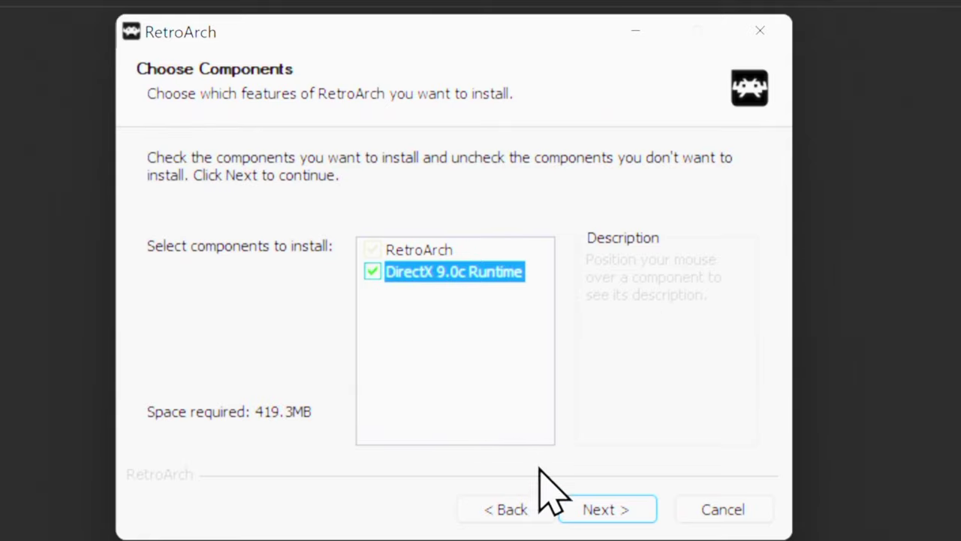
left_click(605, 509)
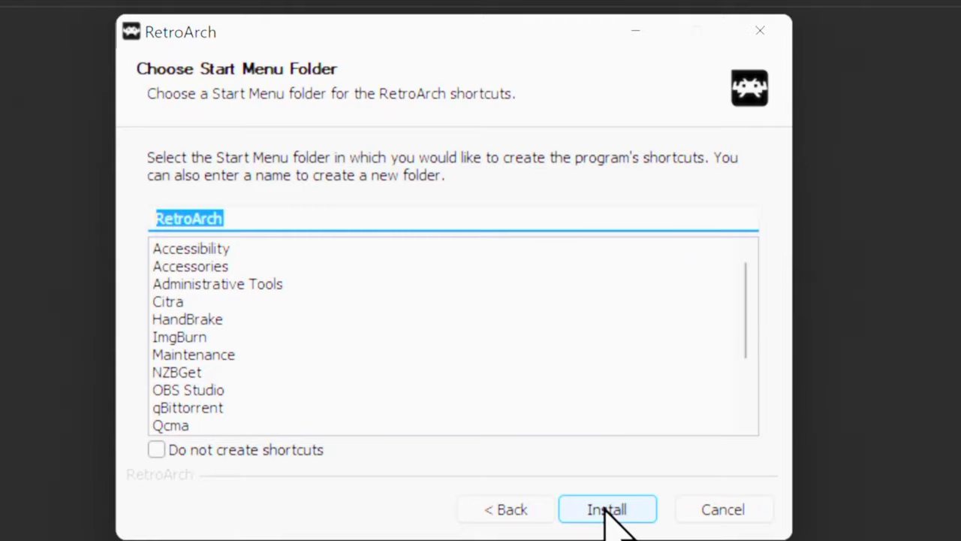
left_click(605, 508)
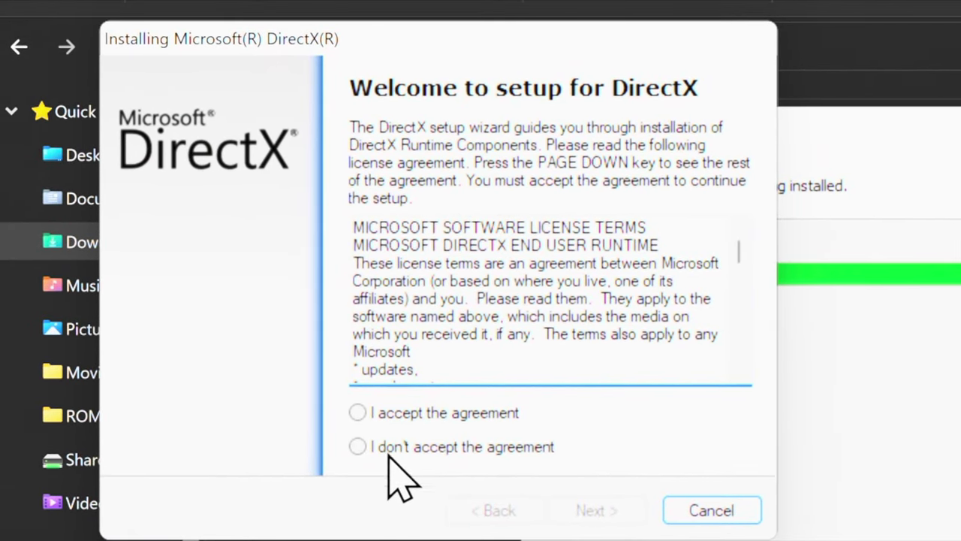
Step: Accept the DirectX agreement, opt out of the Bing Bar, and finish both the DirectX and RetroArch setup wizards
left_click(384, 412)
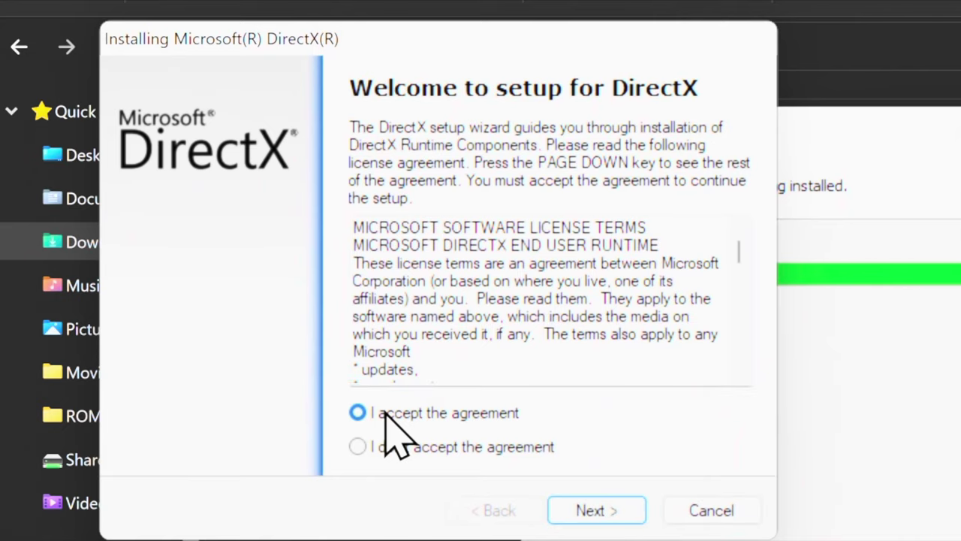
left_click(604, 512)
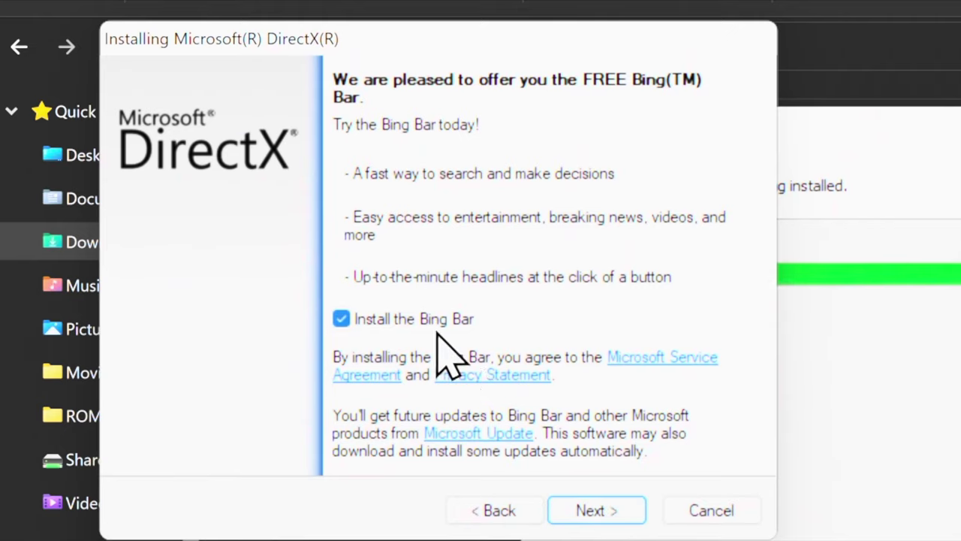
left_click(342, 319)
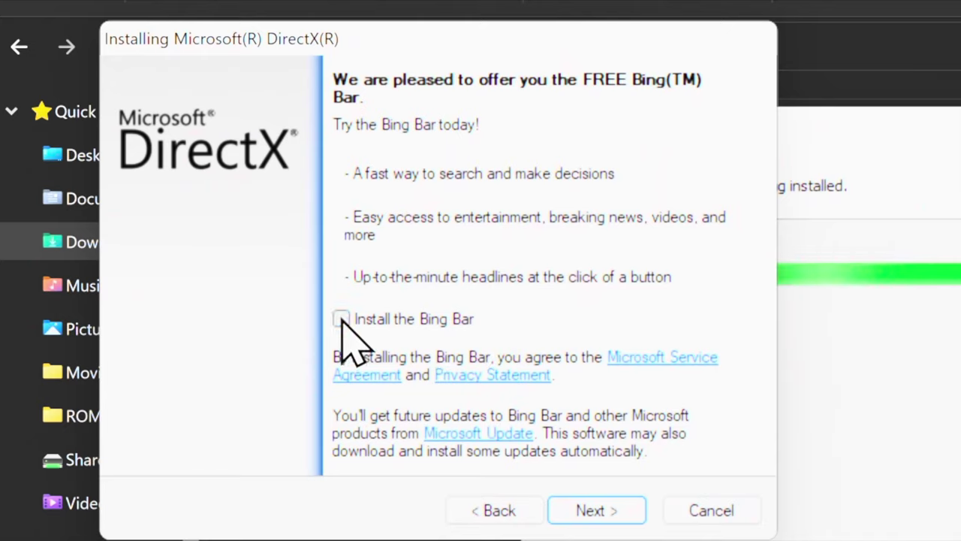
left_click(614, 512)
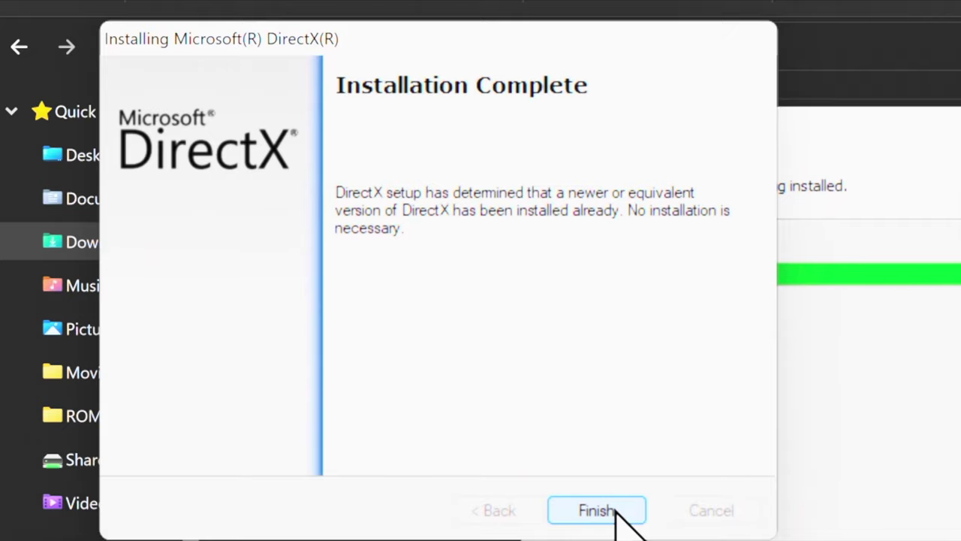
left_click(616, 510)
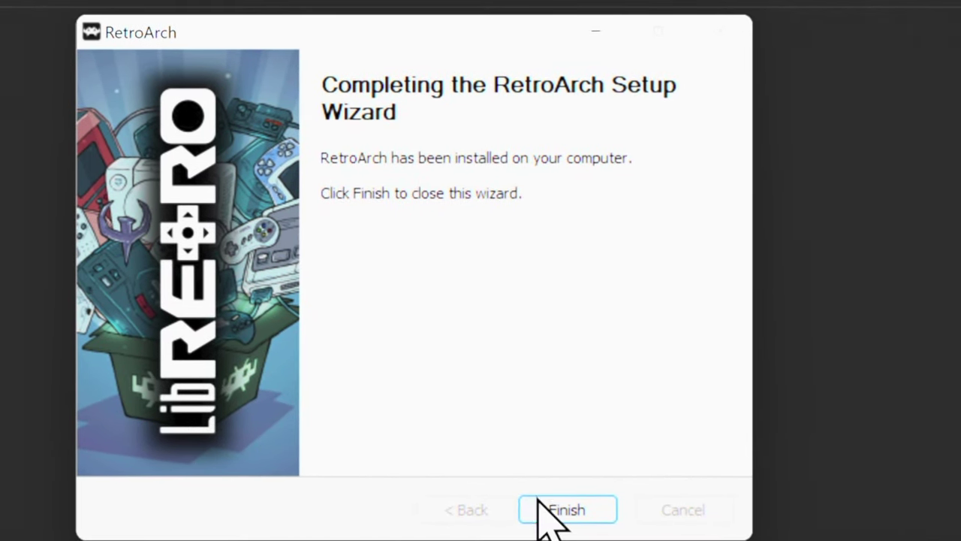
left_click(579, 513)
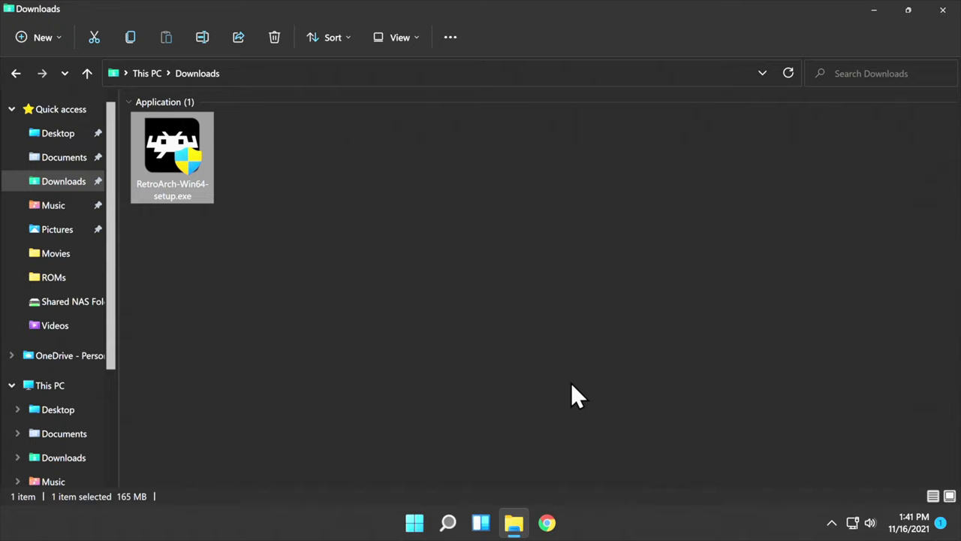
Step: Delete RetroArch-Win64-setup.exe from the Downloads folder and close the folder window
right_click(169, 150)
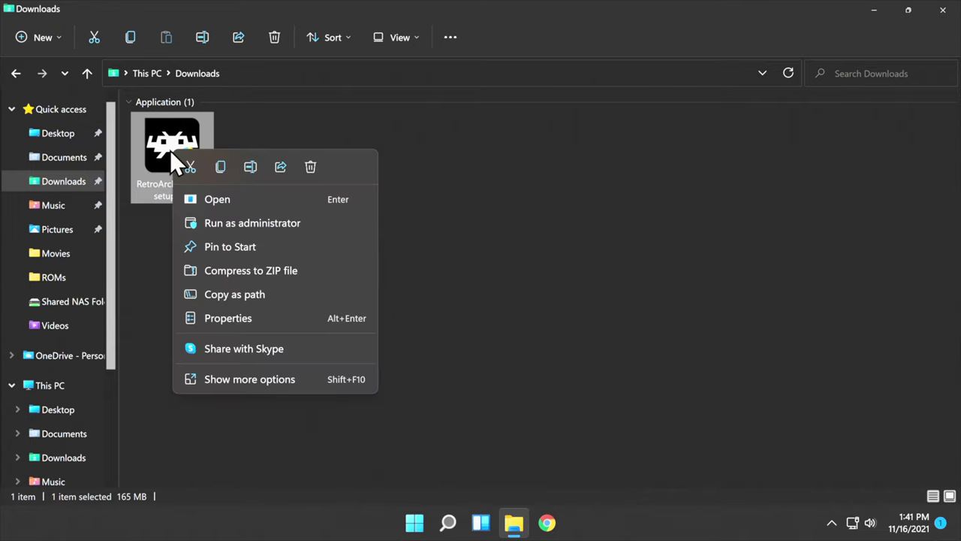
left_click(311, 167)
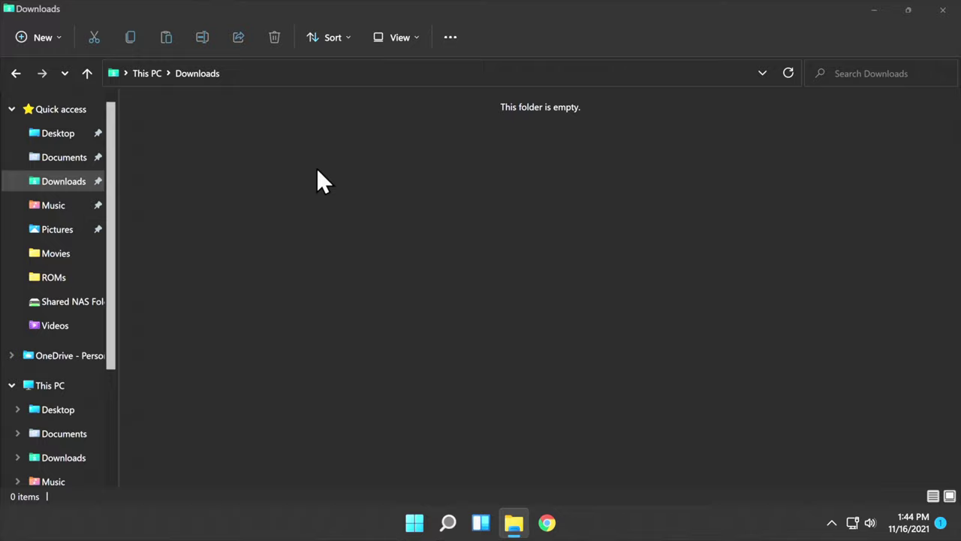
left_click(943, 11)
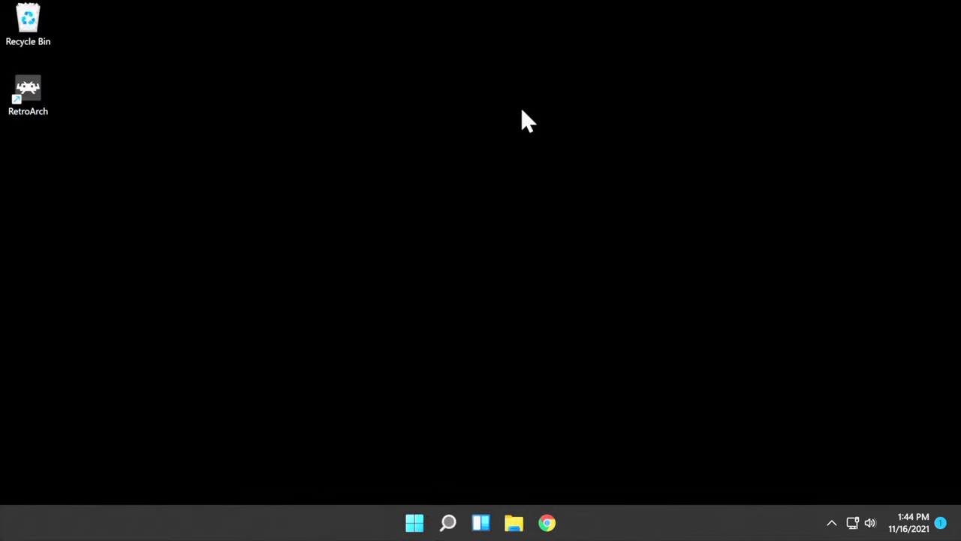
Step: Launch RetroArch from its desktop shortcut in a maximized window and open the Online Updater
double_click(30, 88)
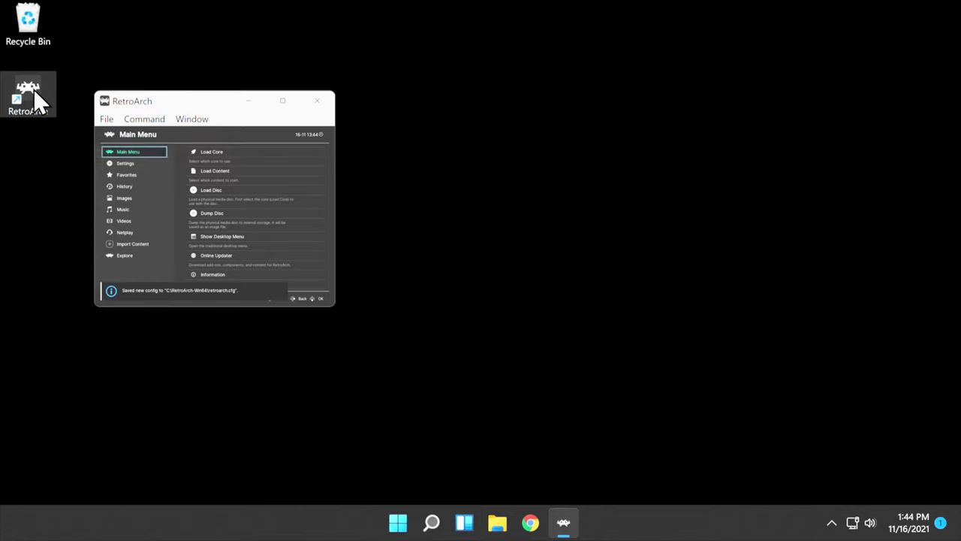
left_click(292, 101)
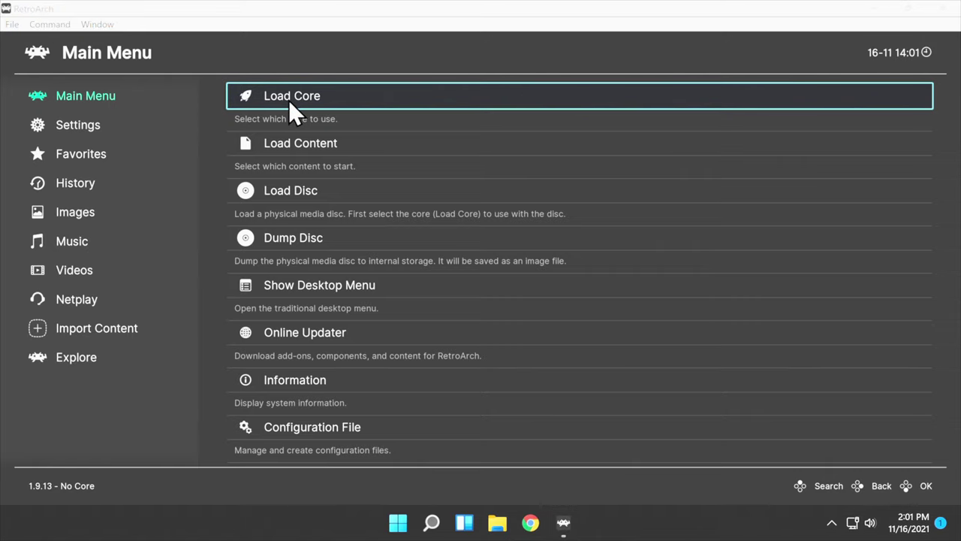
left_click(323, 335)
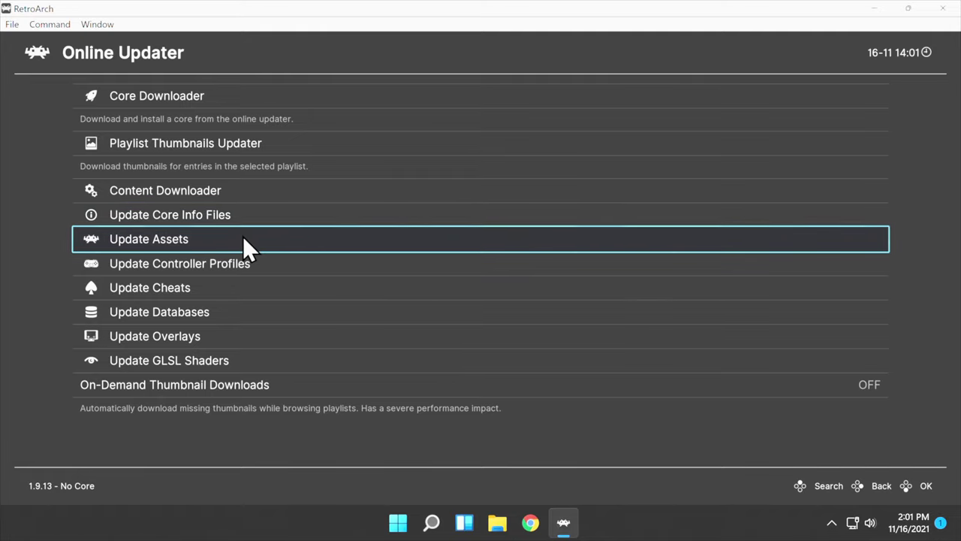
Step: Update the assets, controller profiles, cheats, databases, overlays and GLSL shaders, and turn on On-Demand Thumbnail Downloads
left_click(242, 239)
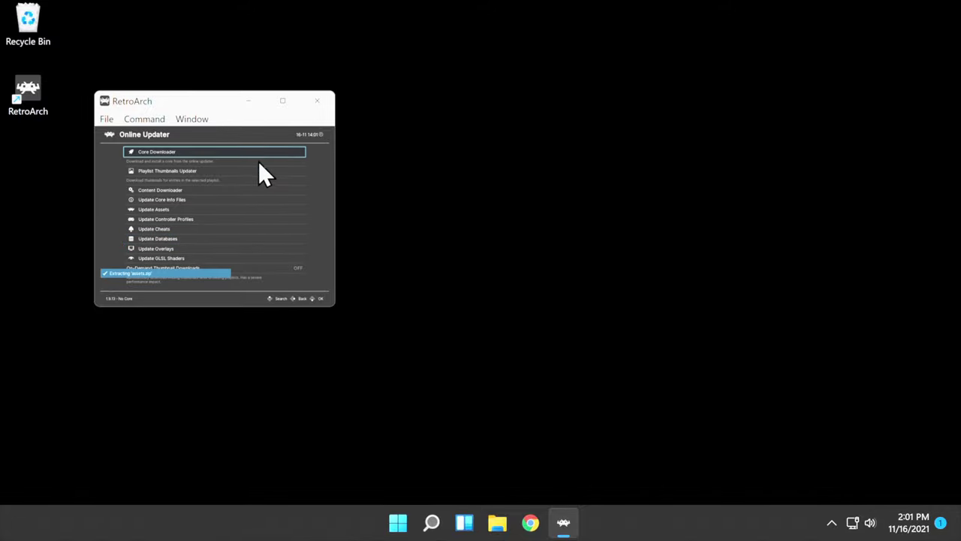
left_click(294, 101)
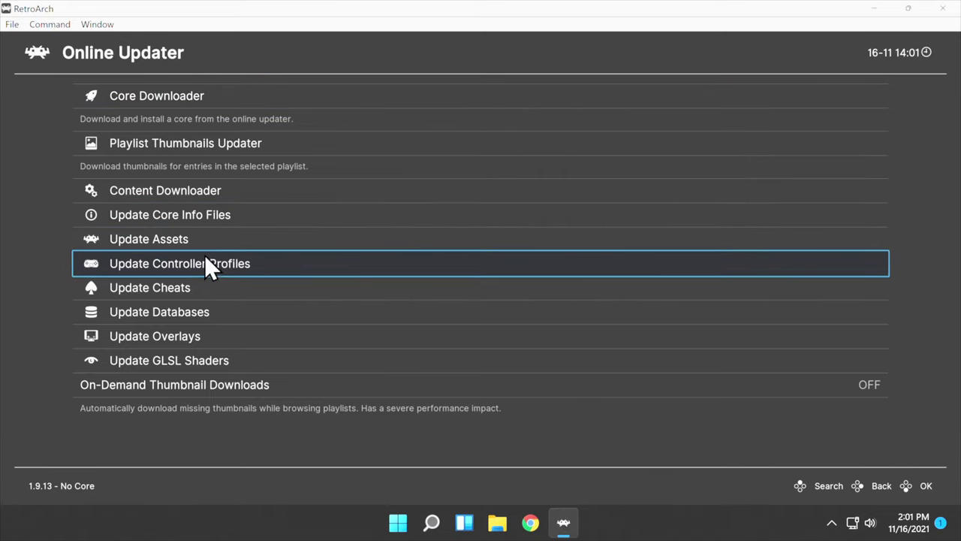
left_click(211, 262)
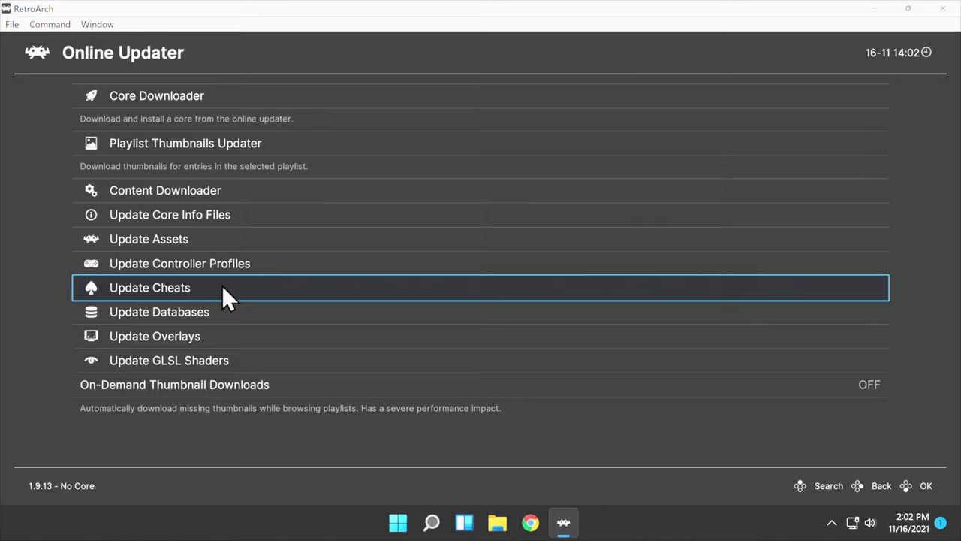
left_click(222, 287)
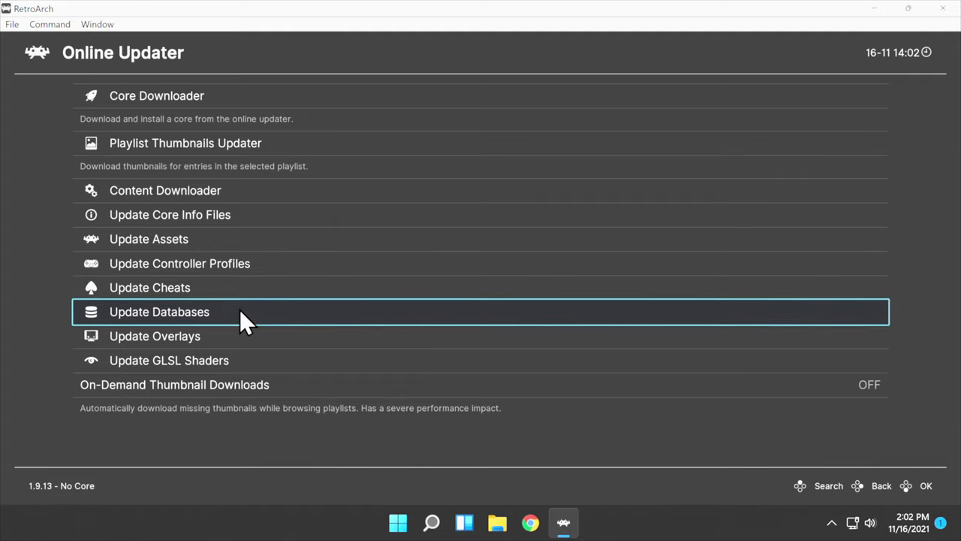
left_click(240, 311)
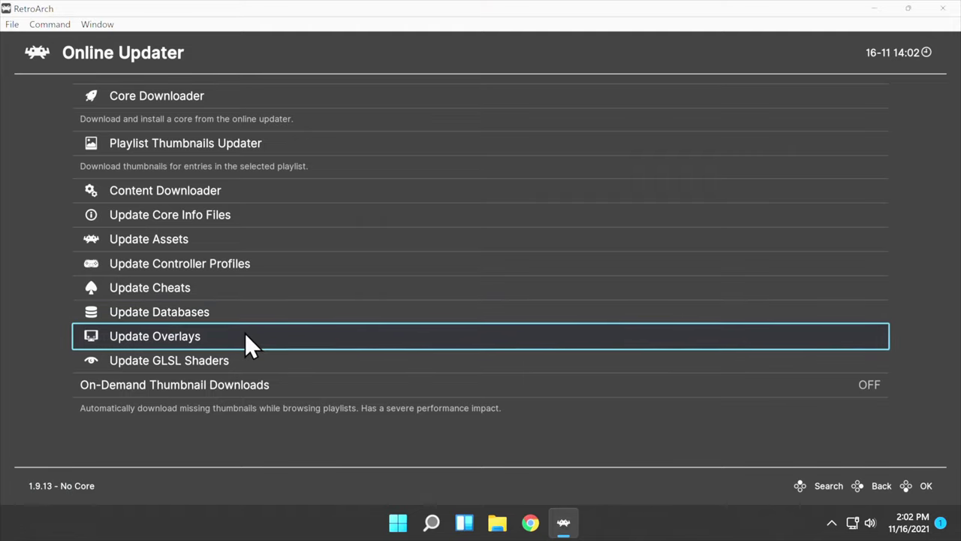
left_click(247, 335)
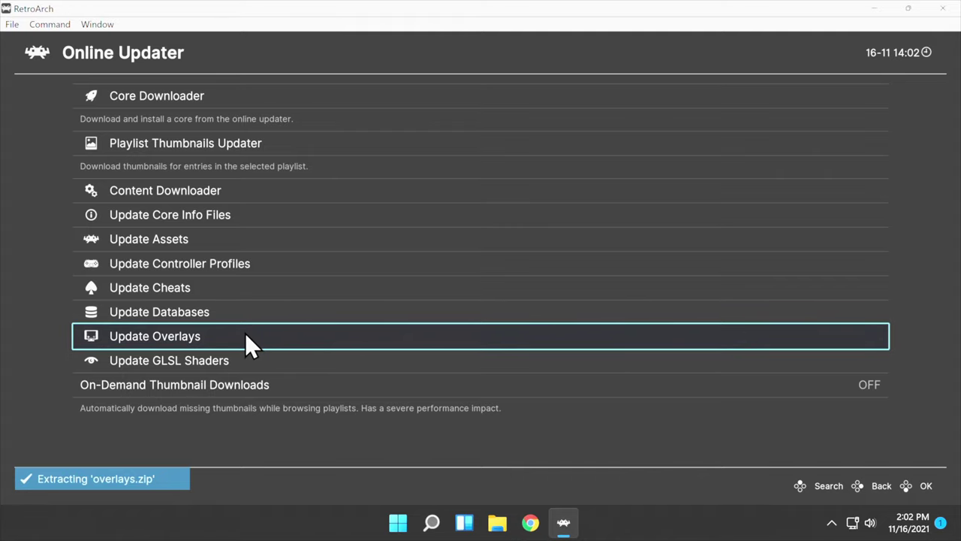
left_click(272, 363)
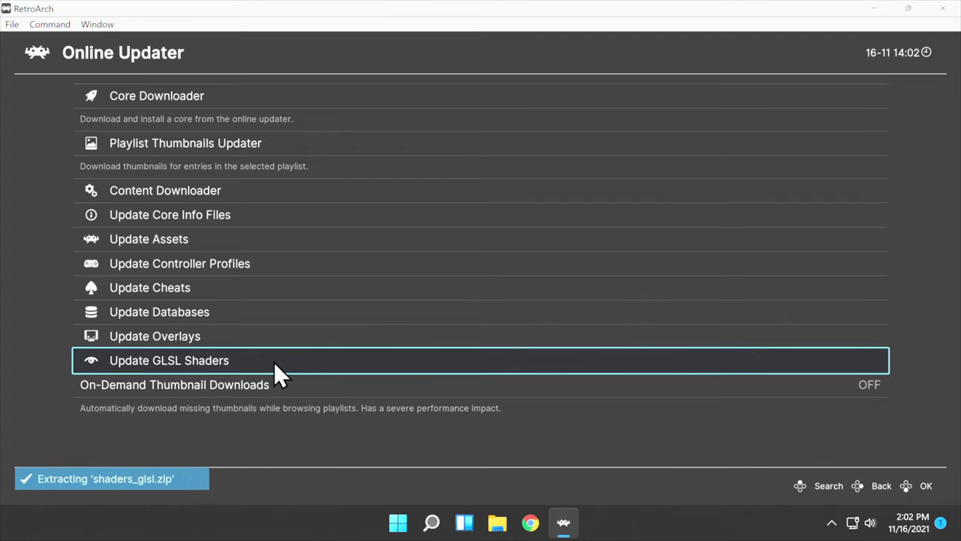
left_click(323, 390)
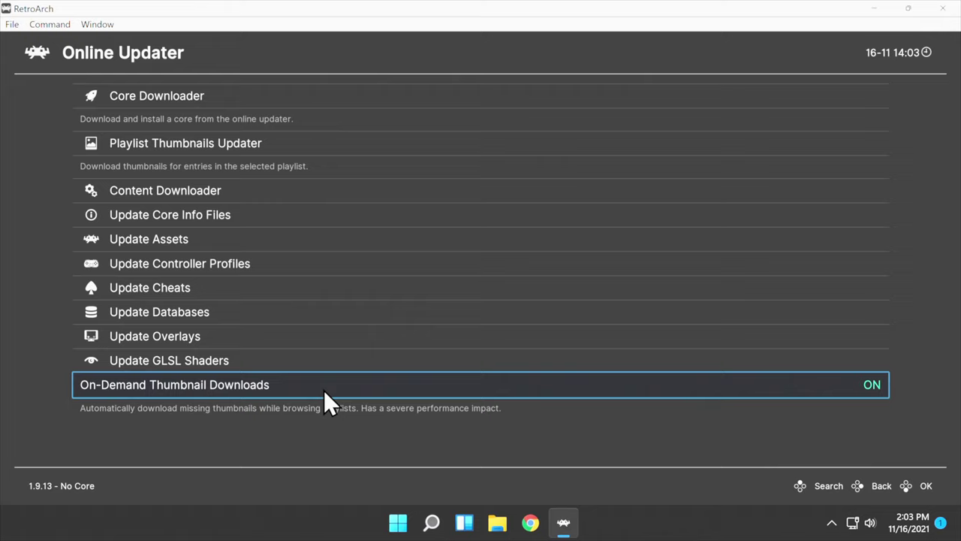
Step: Return from the Online Updater to the Main Menu and close RetroArch
left_click(37, 47)
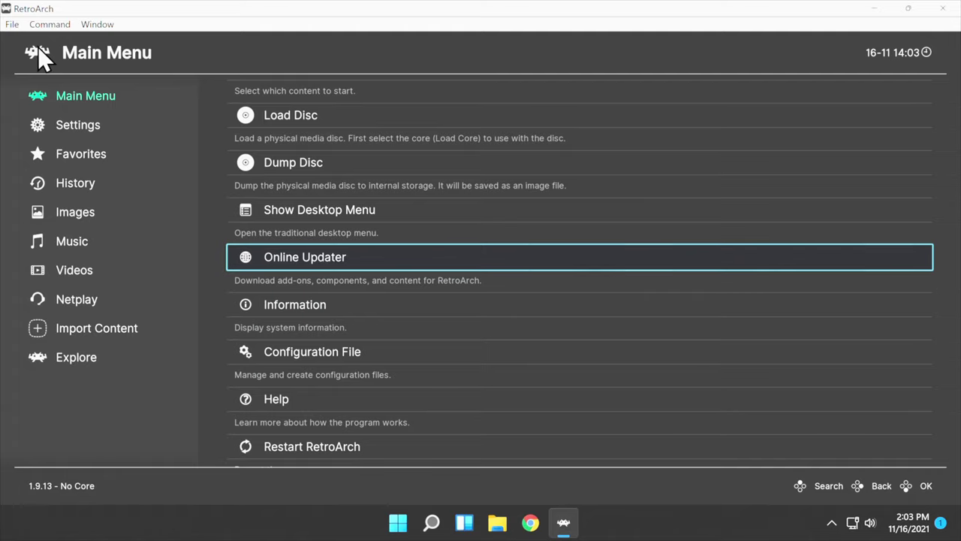
key("Left")
key("Right")
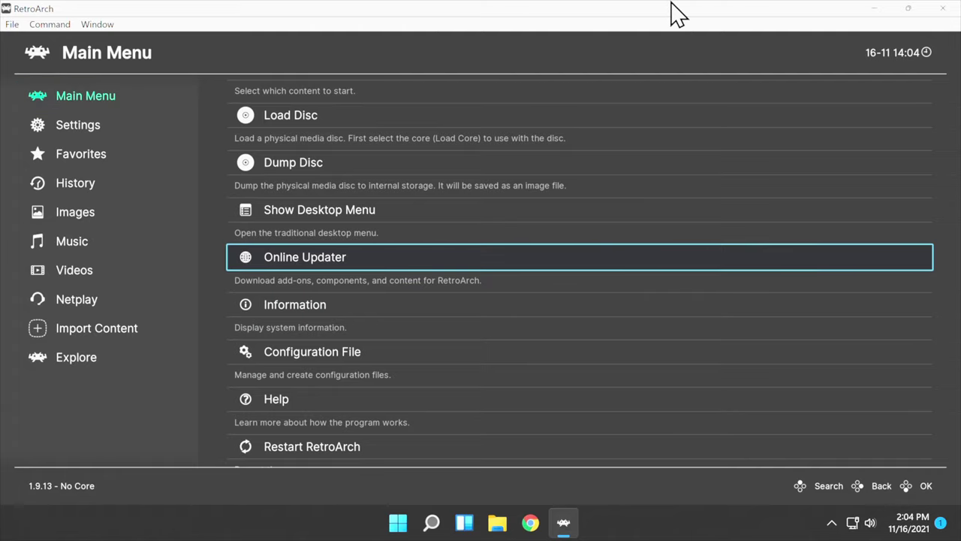
left_click(944, 9)
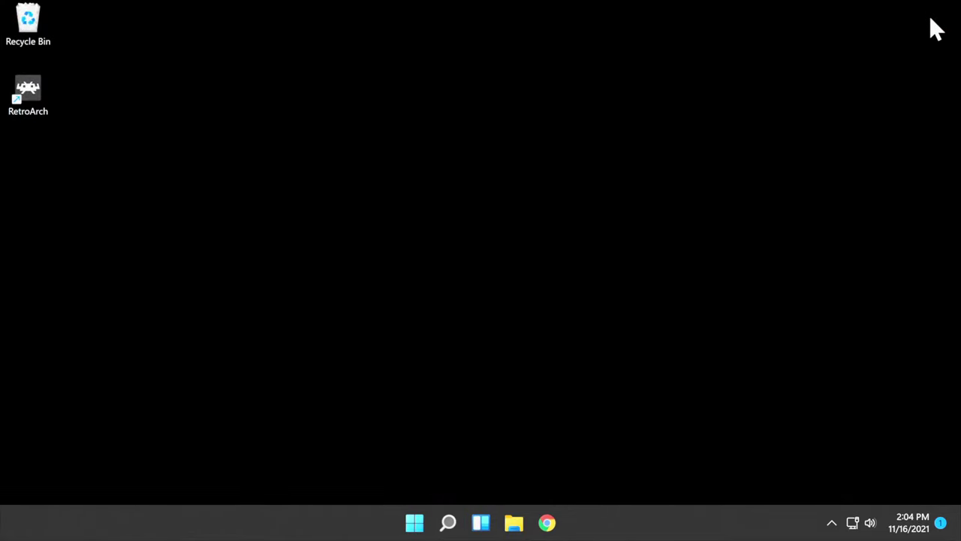
Step: Copy the system folder from the Music folder into C:\RetroArch-Win64 using File Explorer
left_click(516, 527)
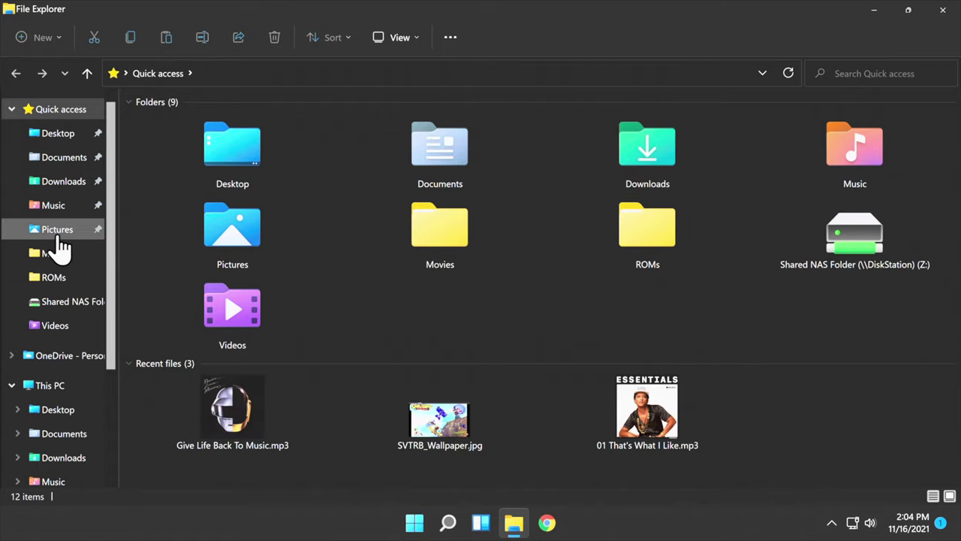
left_click(54, 212)
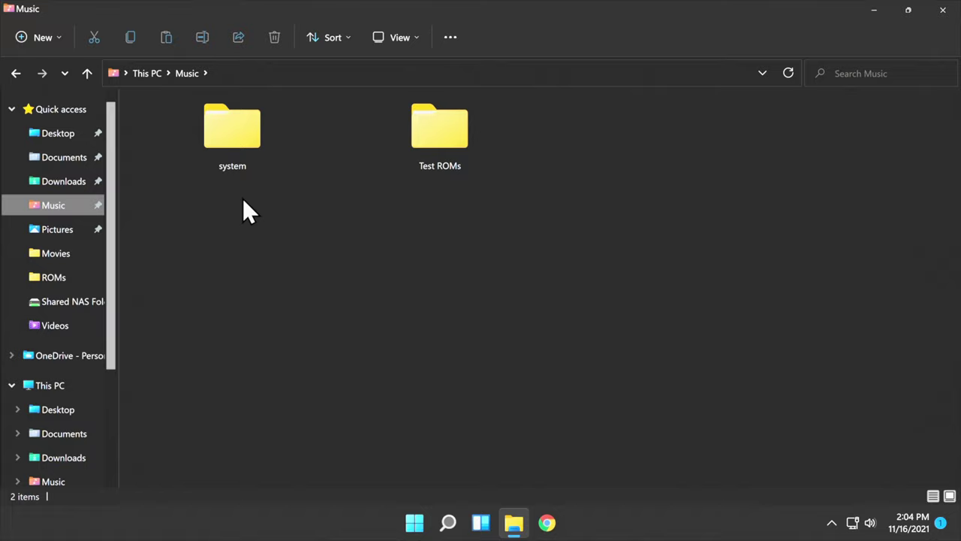
left_click(246, 138)
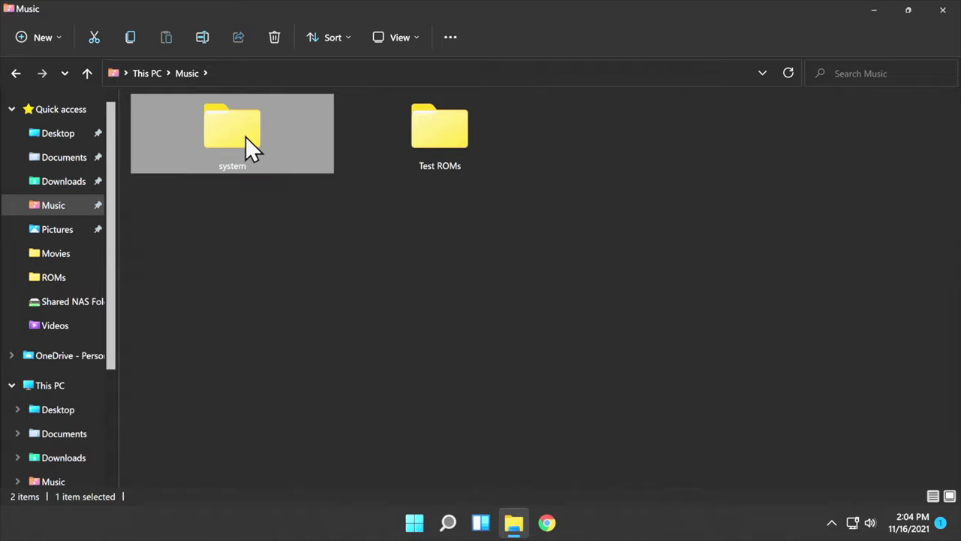
key("ctrl+c")
left_click(73, 386)
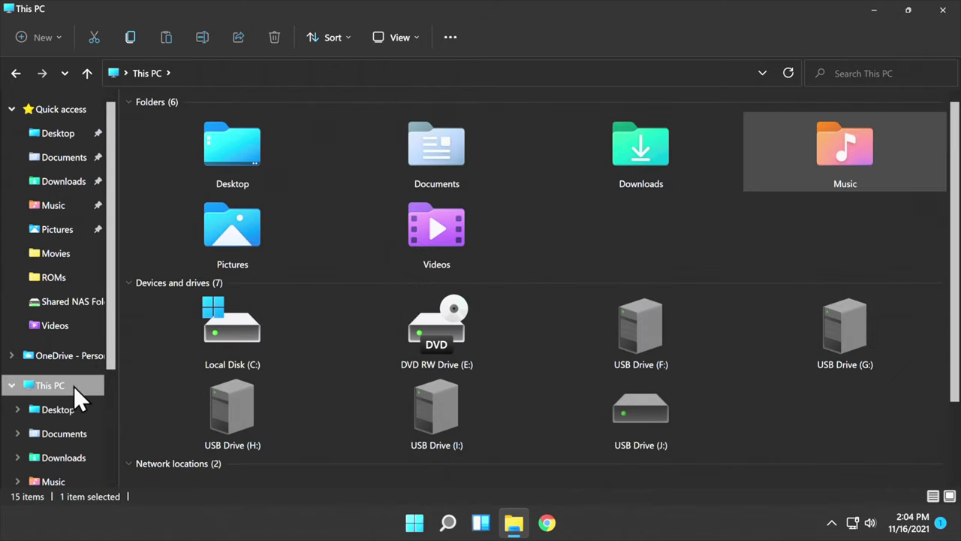
double_click(218, 330)
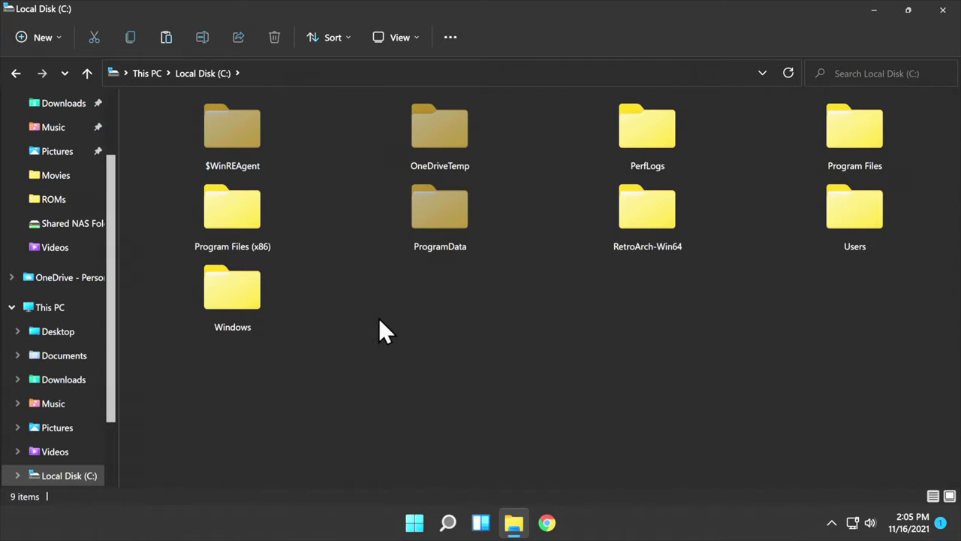
double_click(645, 214)
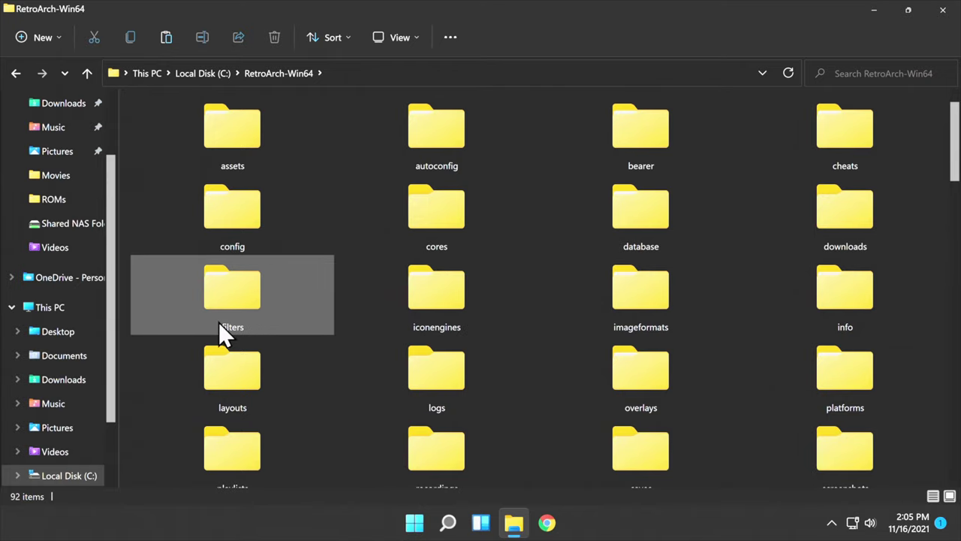
right_click(128, 357)
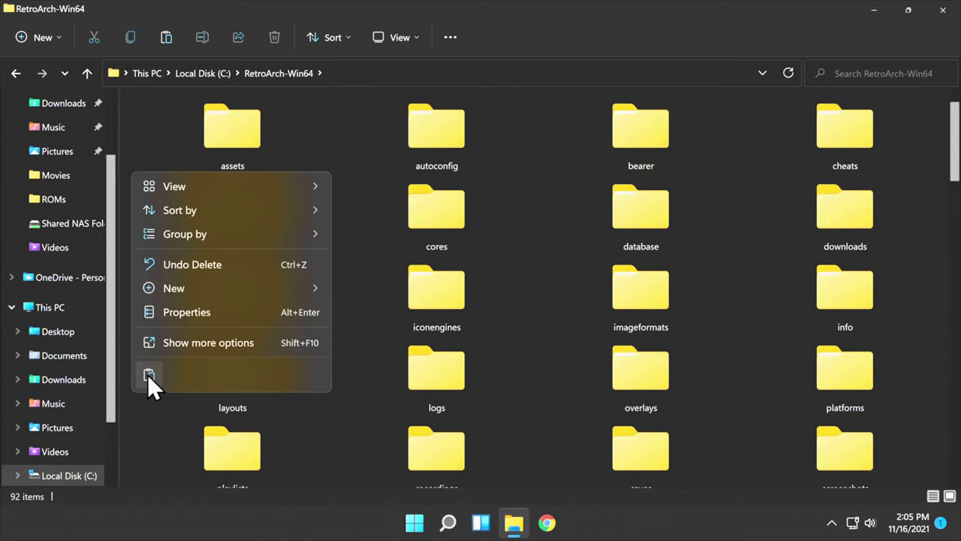
left_click(148, 375)
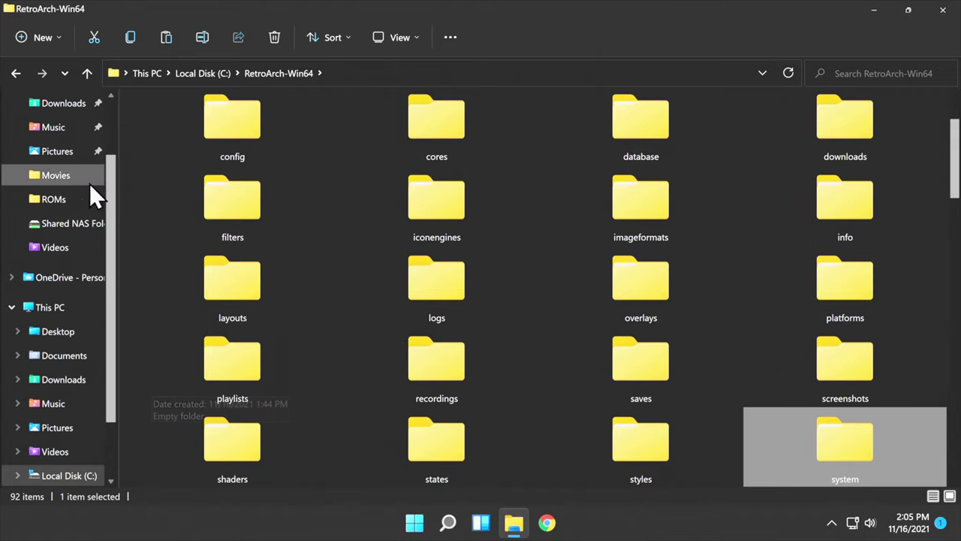
Step: Copy the Genesis, NES and SNES folders from Music\Test ROMs into RetroArch-Win64\downloads and close the folder window
left_click(36, 130)
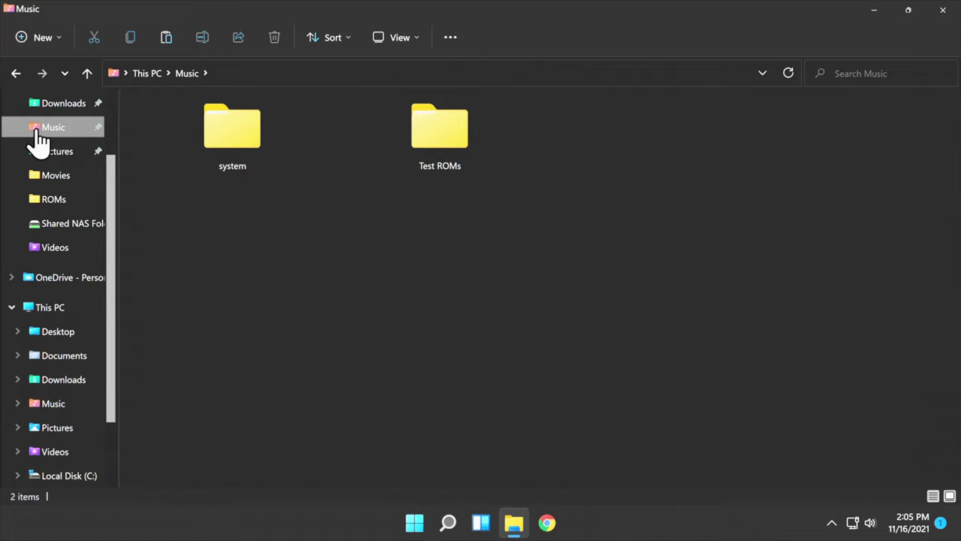
double_click(448, 139)
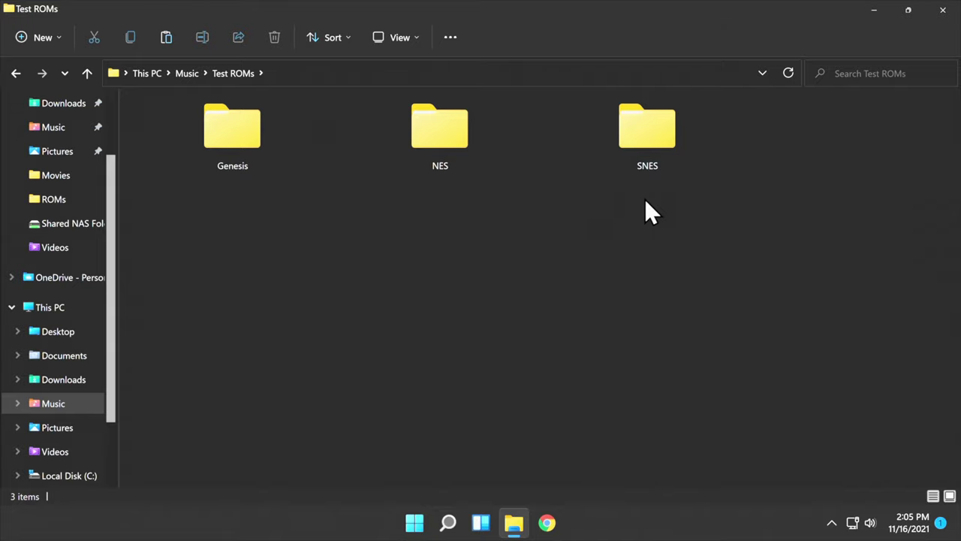
left_click_drag(644, 198, 236, 142)
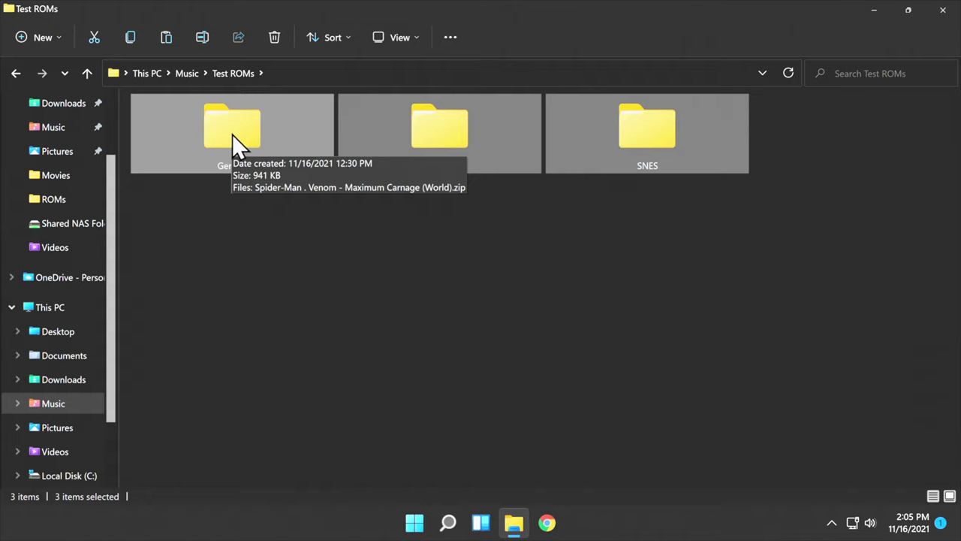
right_click(232, 135)
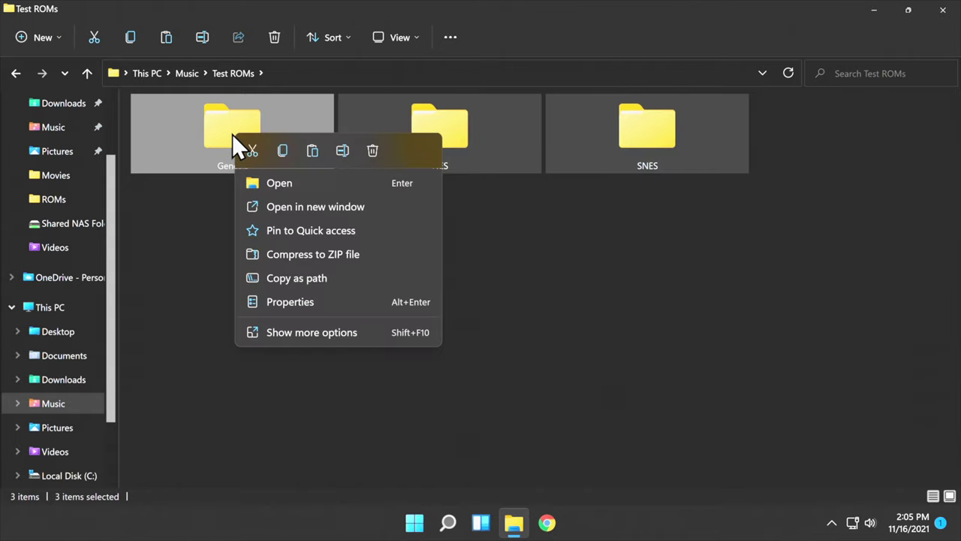
left_click(283, 150)
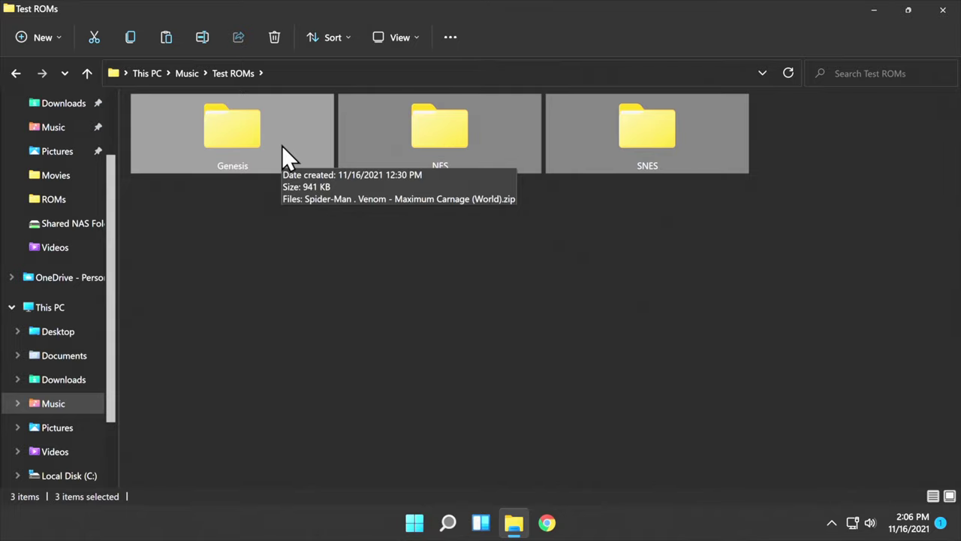
left_click(69, 475)
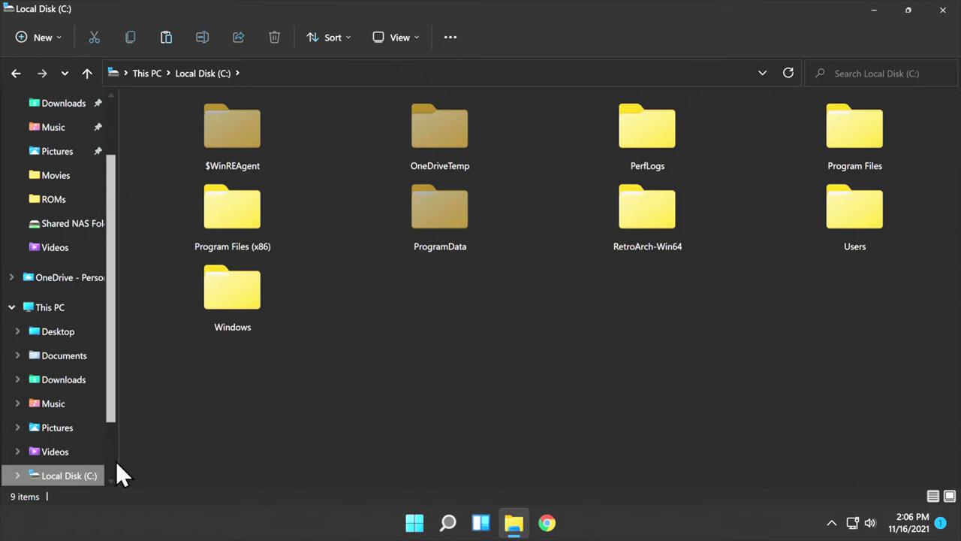
double_click(653, 213)
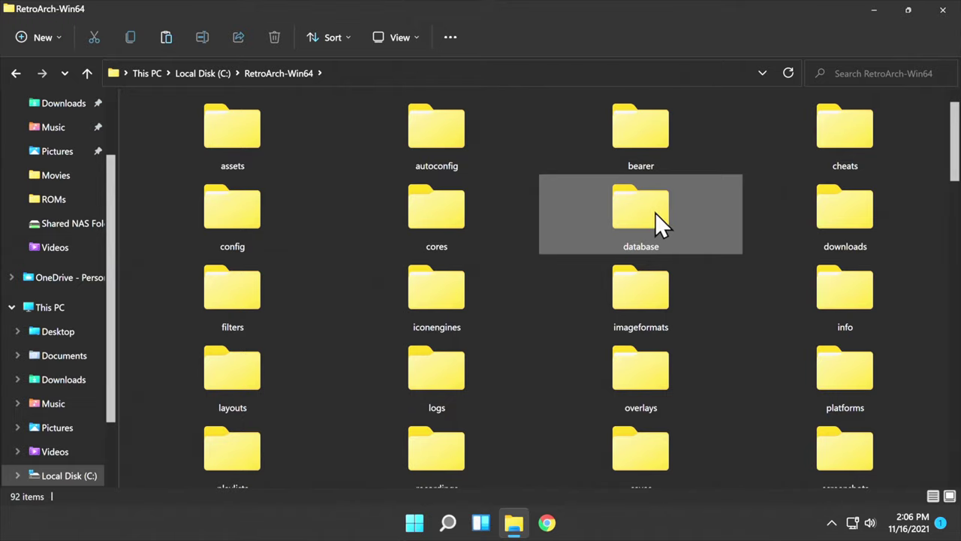
double_click(846, 214)
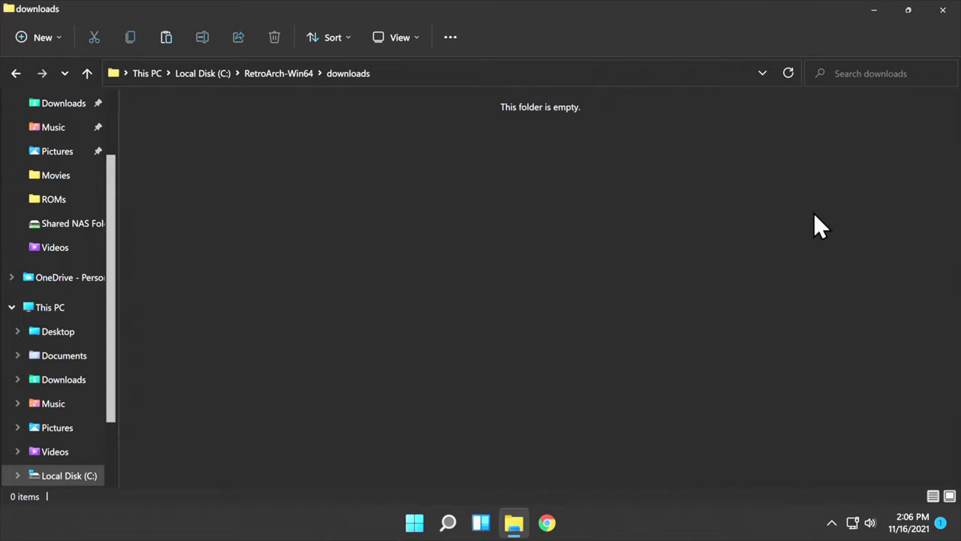
right_click(485, 229)
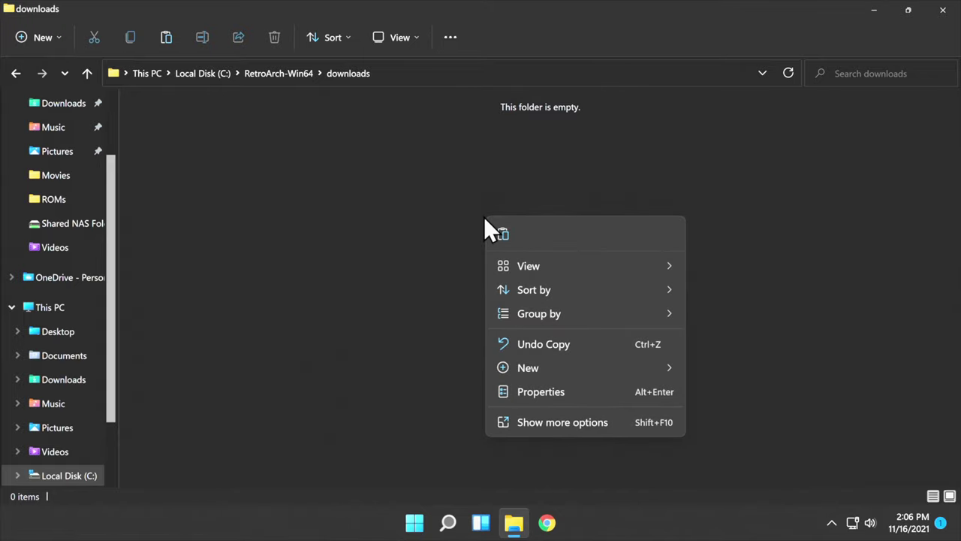
left_click(502, 234)
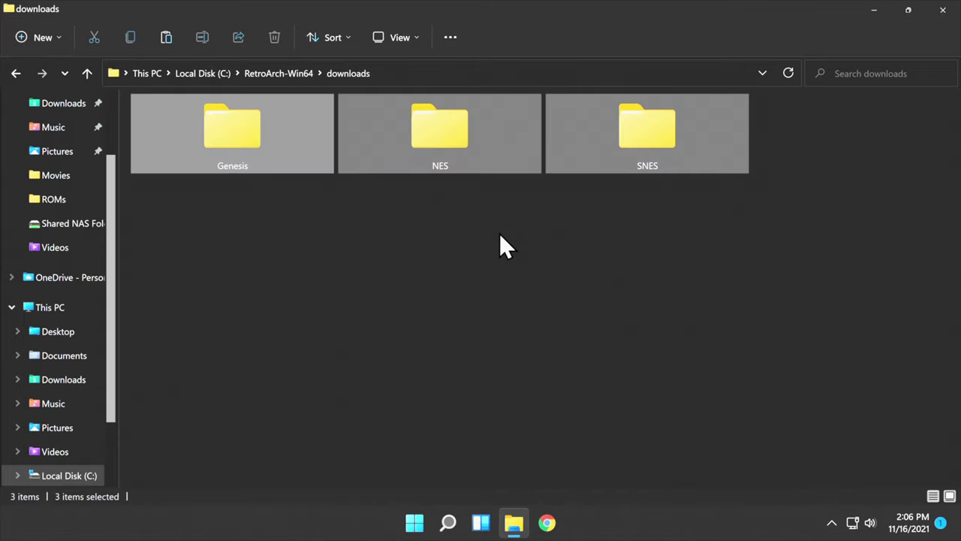
left_click(502, 237)
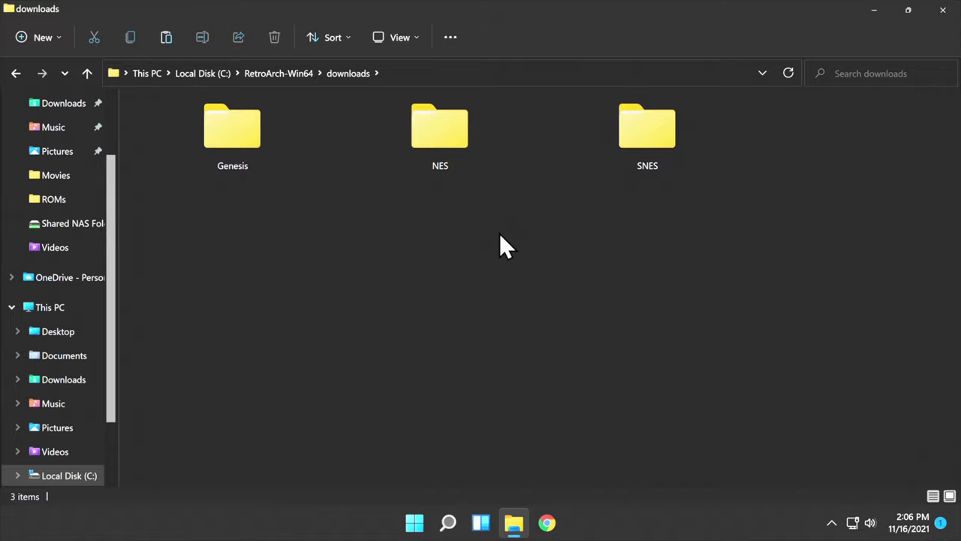
left_click(947, 14)
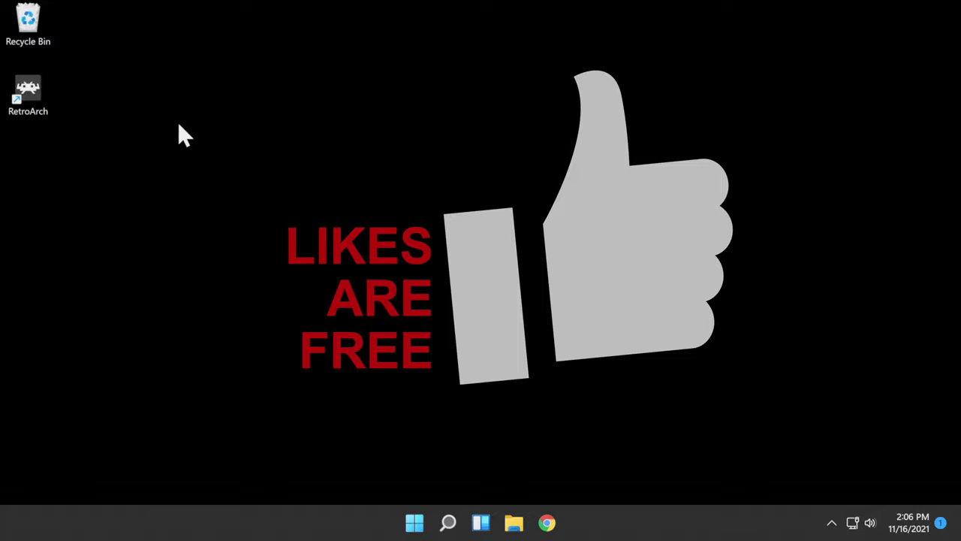
Step: Relaunch RetroArch maximized, turn on Start in Fullscreen Mode in the video settings, and leave those settings
double_click(31, 84)
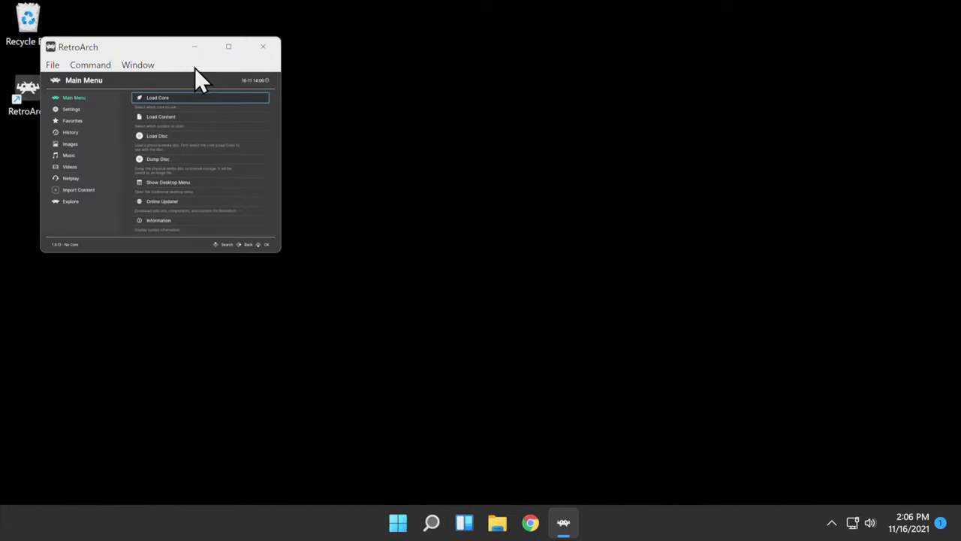
left_click(241, 45)
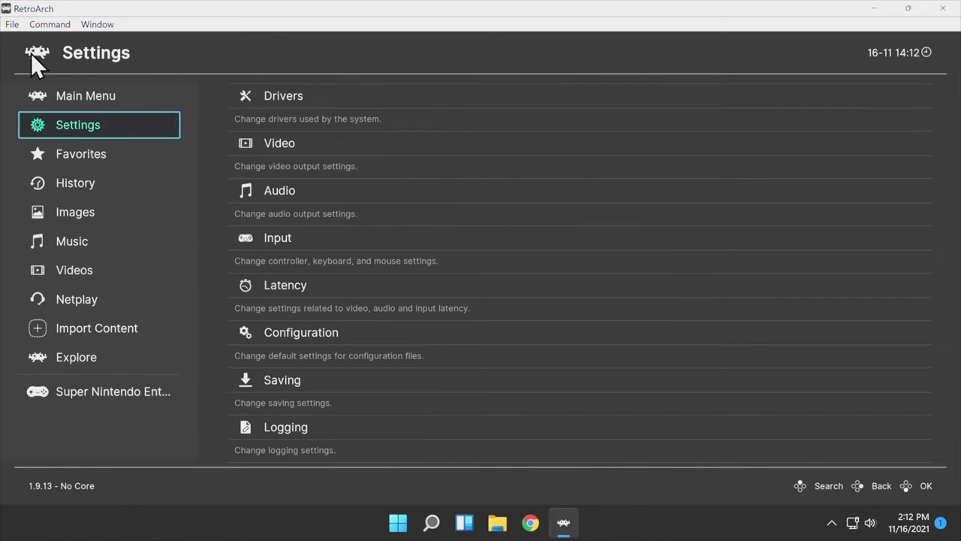
left_click(286, 148)
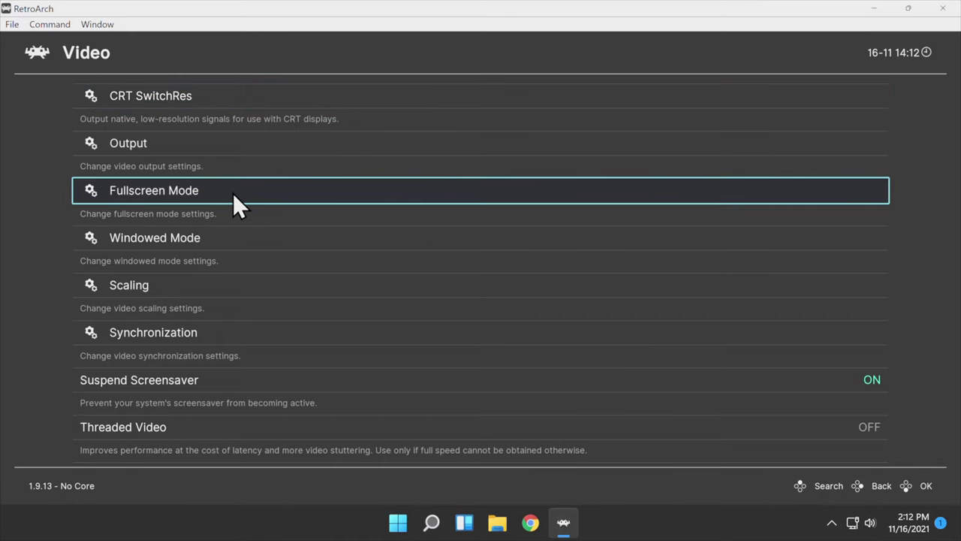
left_click(233, 193)
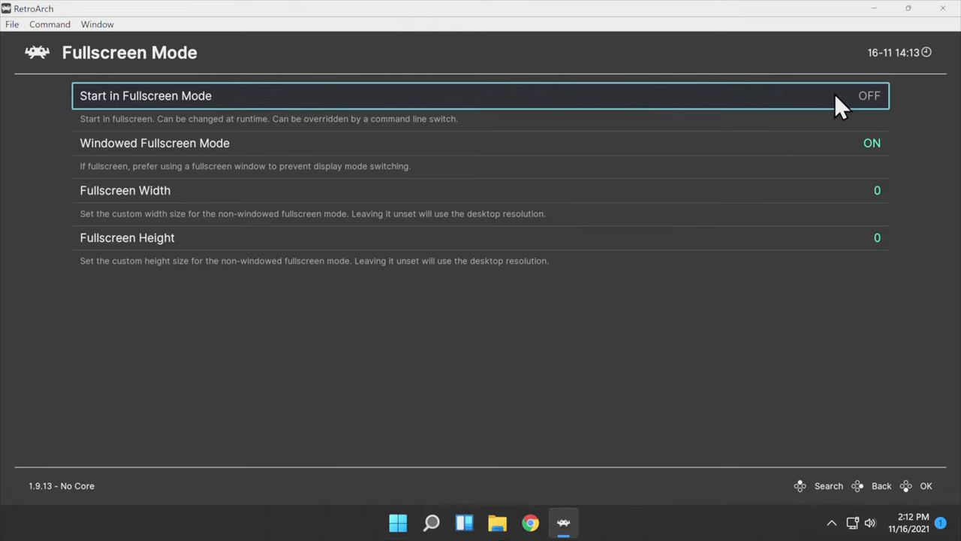
left_click(835, 94)
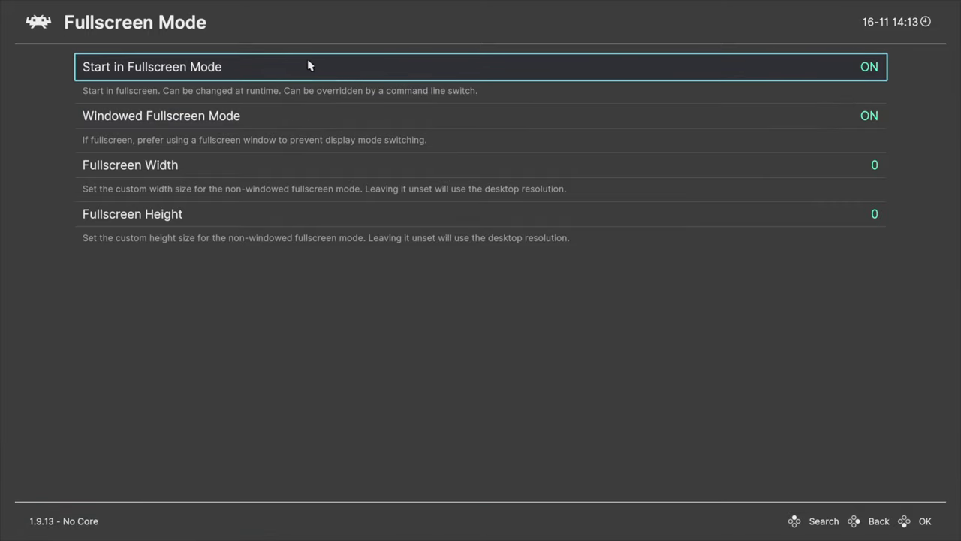
left_click(36, 28)
left_click(36, 28)
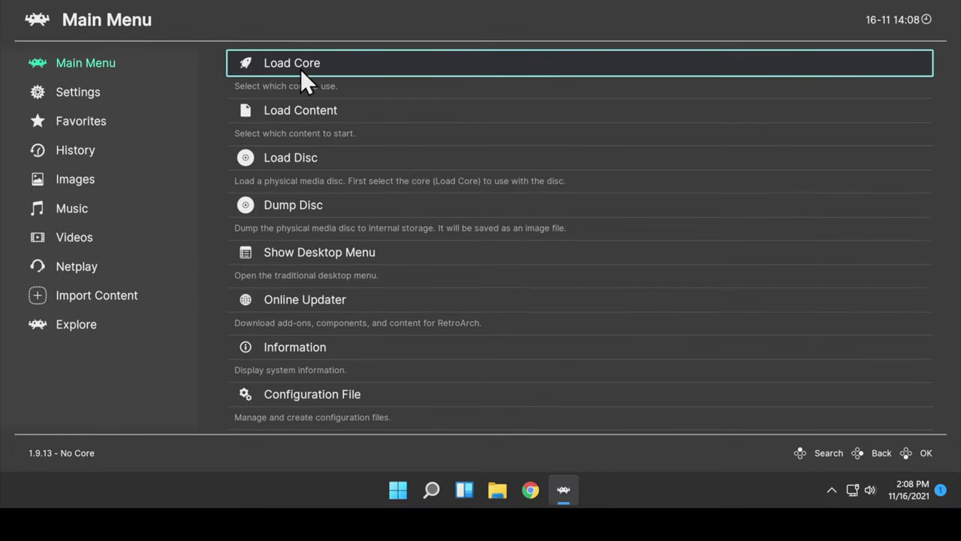
Step: Download the Nintendo - SNES / SFC (bsnes) core from the Core Downloader and return to the Main Menu
left_click(302, 72)
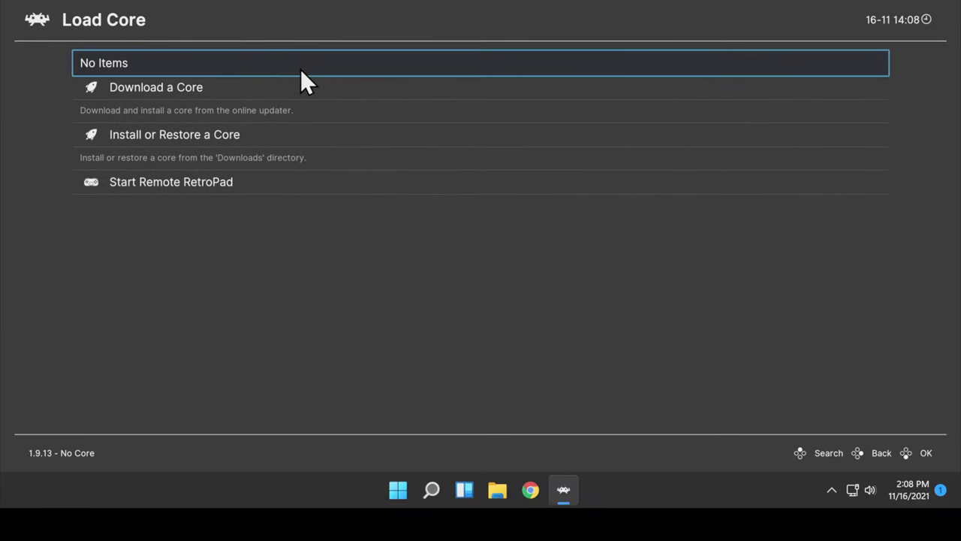
left_click(213, 90)
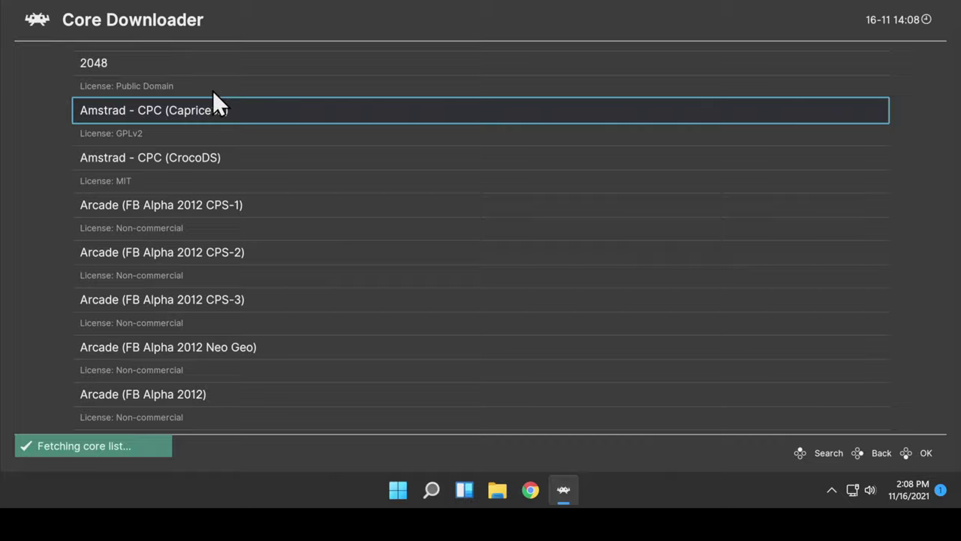
scroll(236, 285, "down", 5)
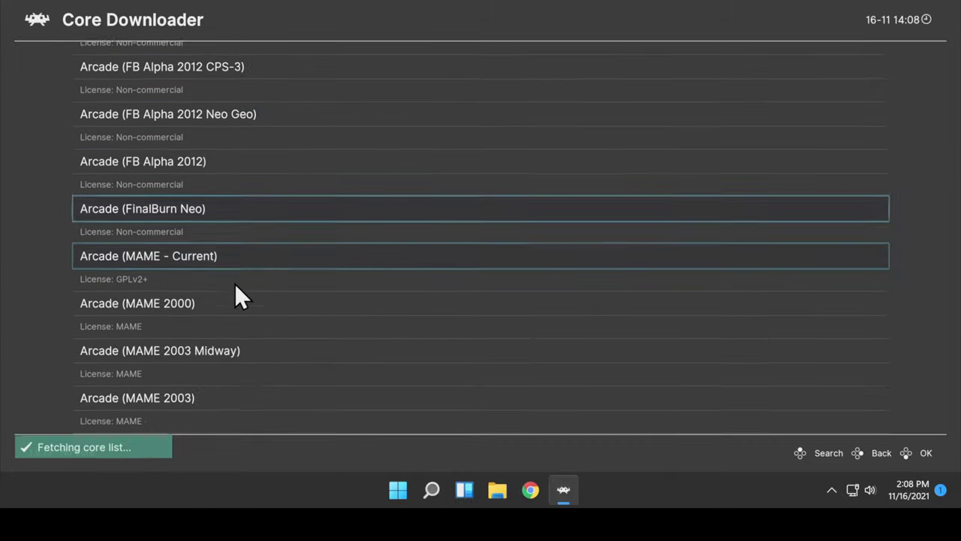
scroll(229, 278, "down", 20)
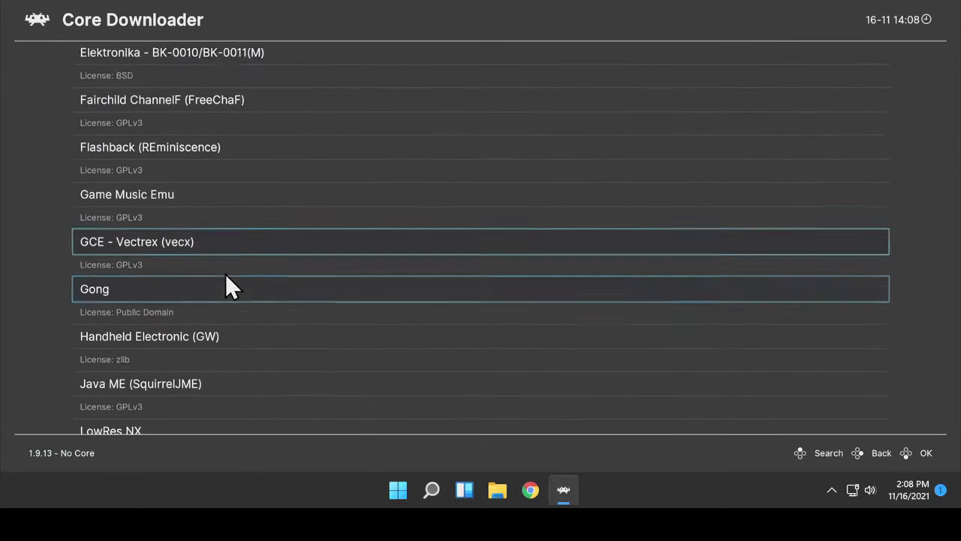
scroll(225, 273, "down", 20)
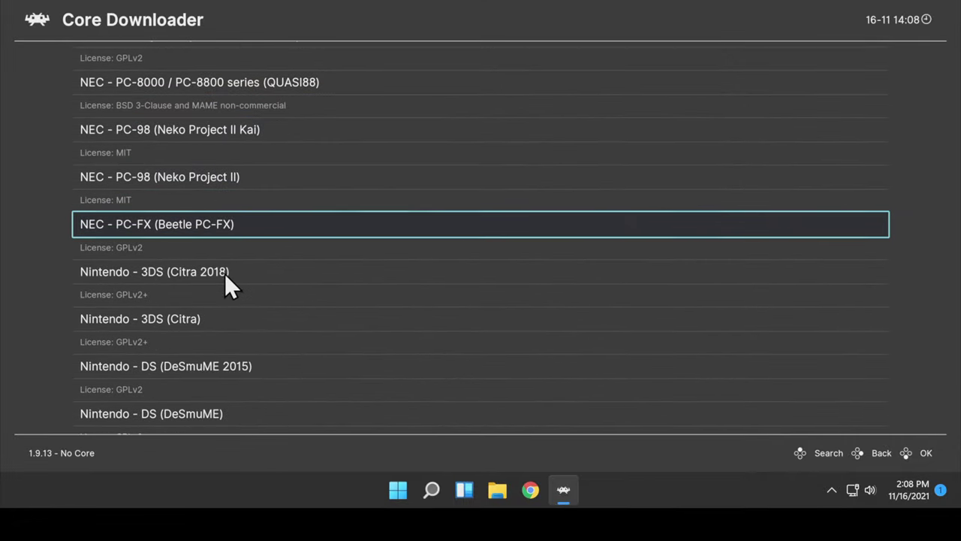
scroll(225, 273, "down", 3)
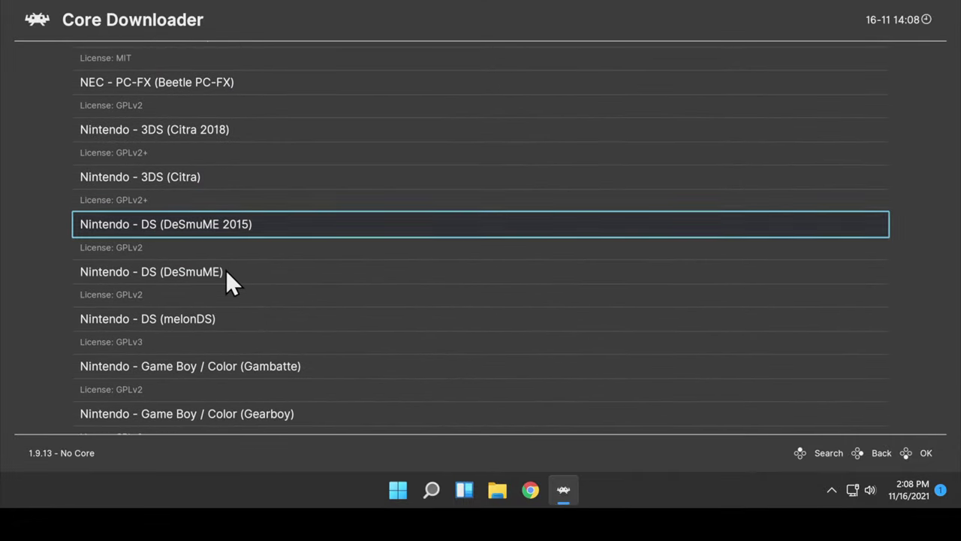
scroll(225, 269, "down", 20)
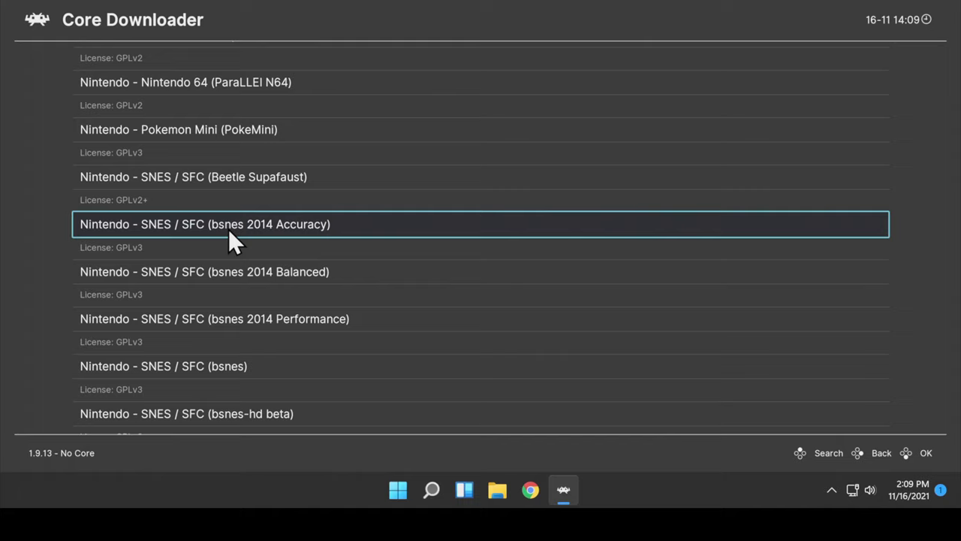
left_click(185, 365)
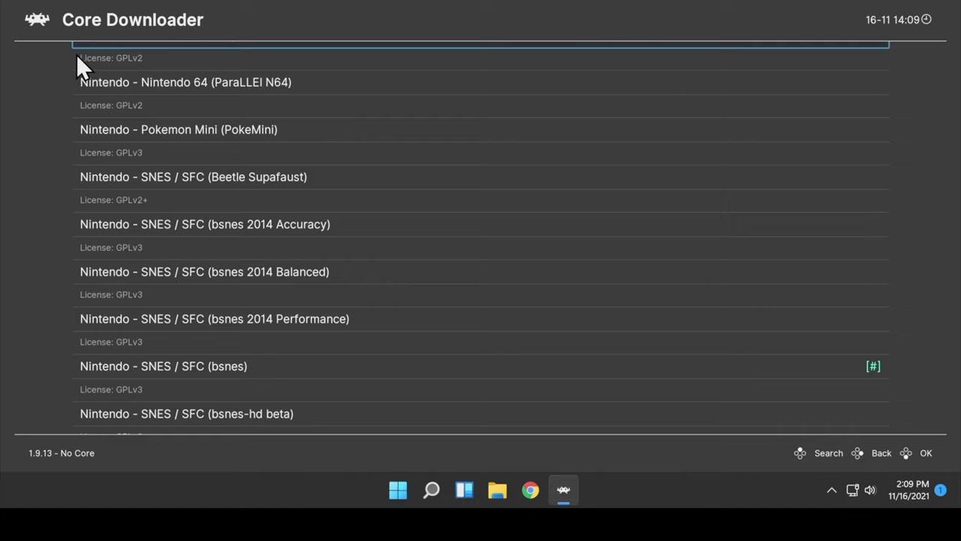
left_click(29, 20)
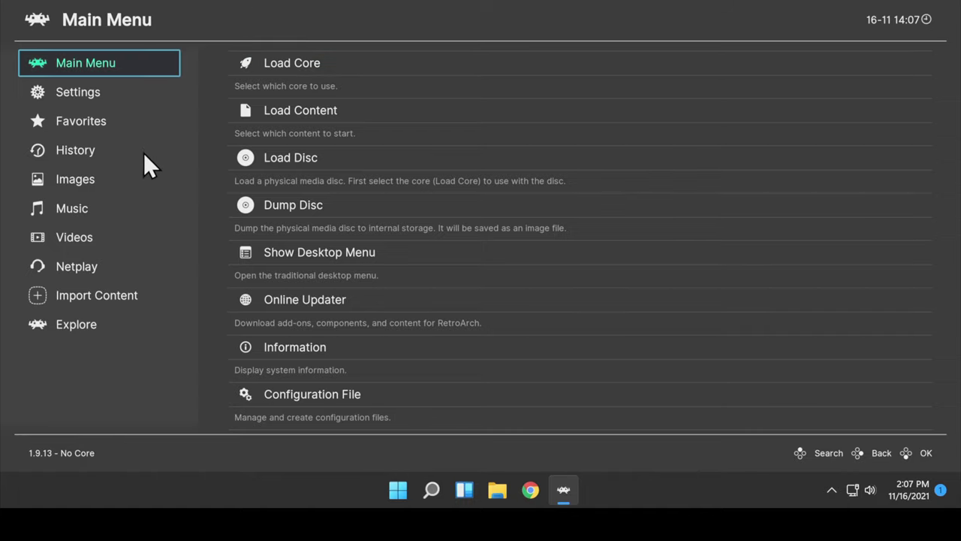
Step: Scan the C:\RetroArch-Win64\downloads directory for content to import, and return to Import Content
left_click(119, 295)
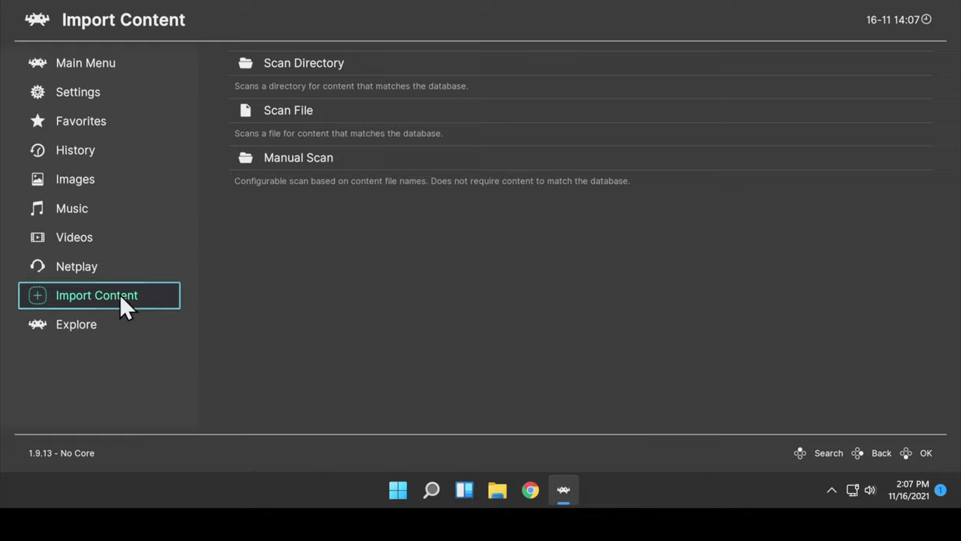
left_click(331, 65)
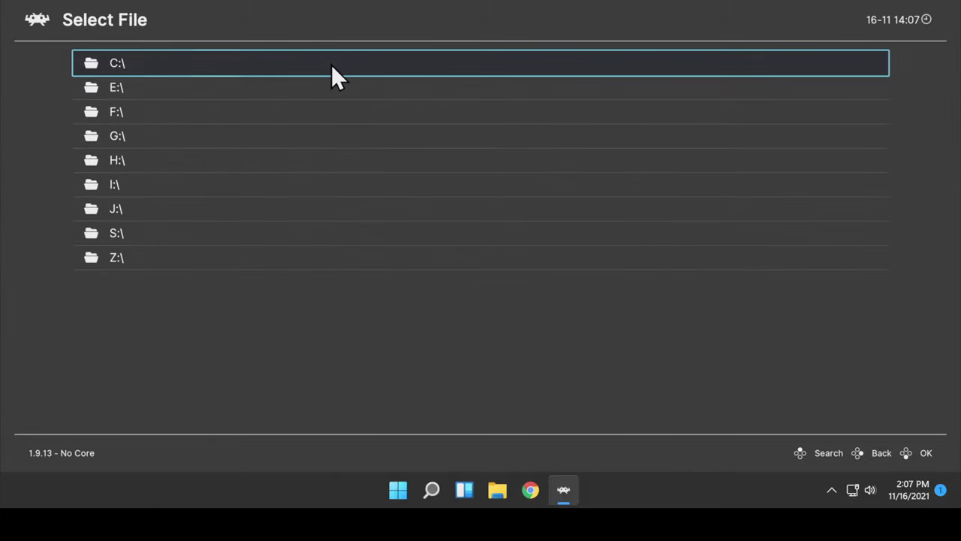
left_click(126, 63)
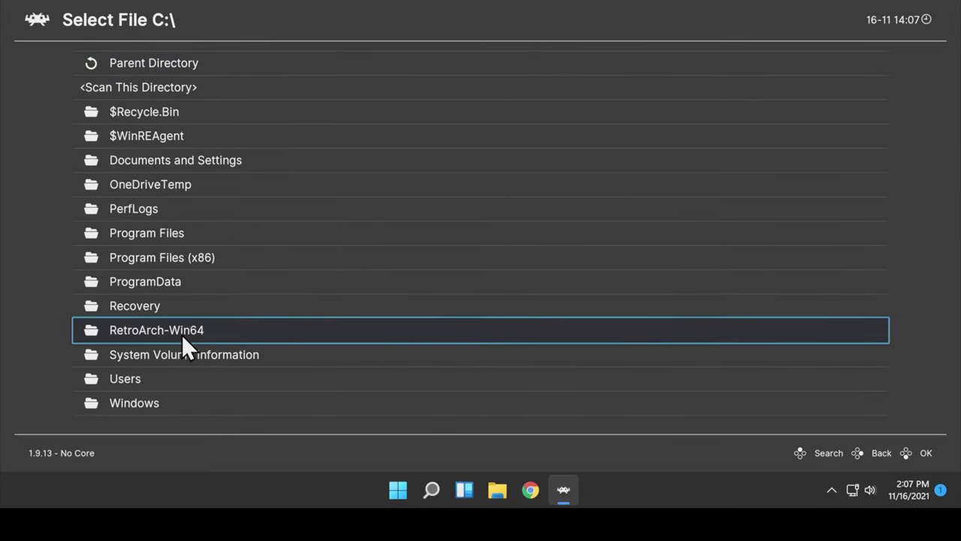
left_click(185, 328)
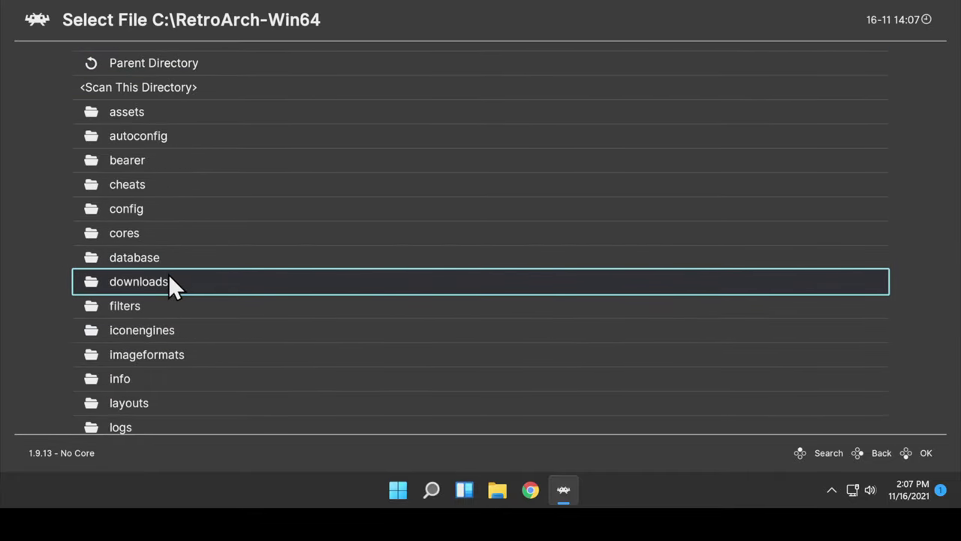
left_click(168, 281)
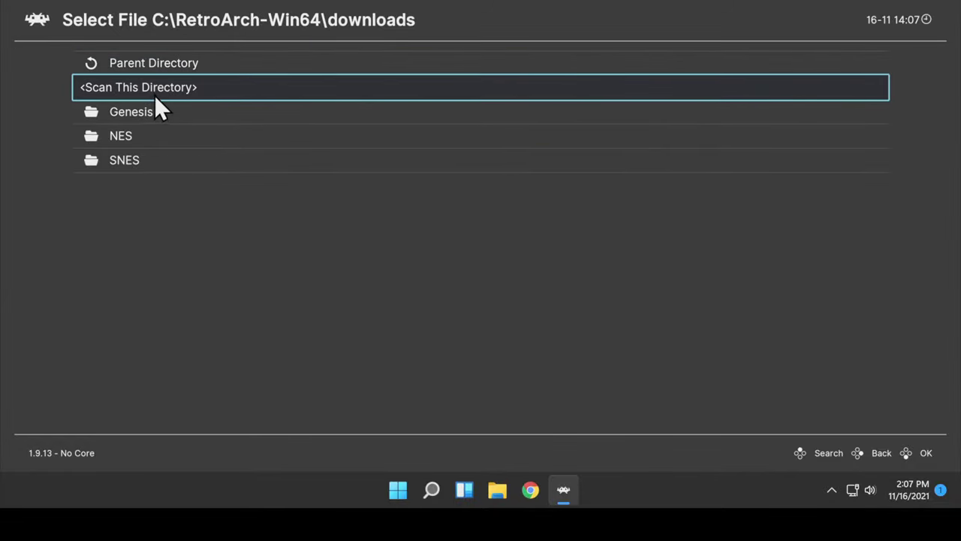
left_click(155, 92)
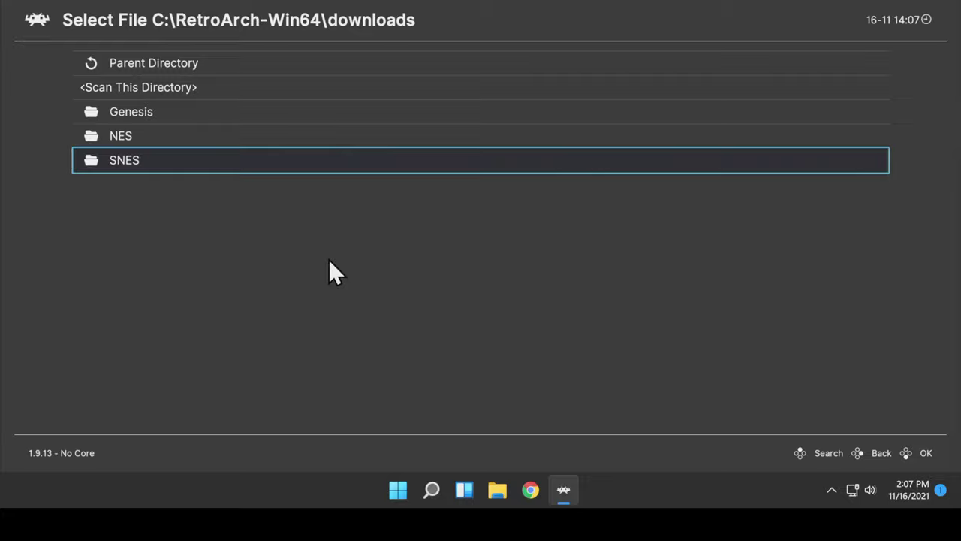
left_click(34, 20)
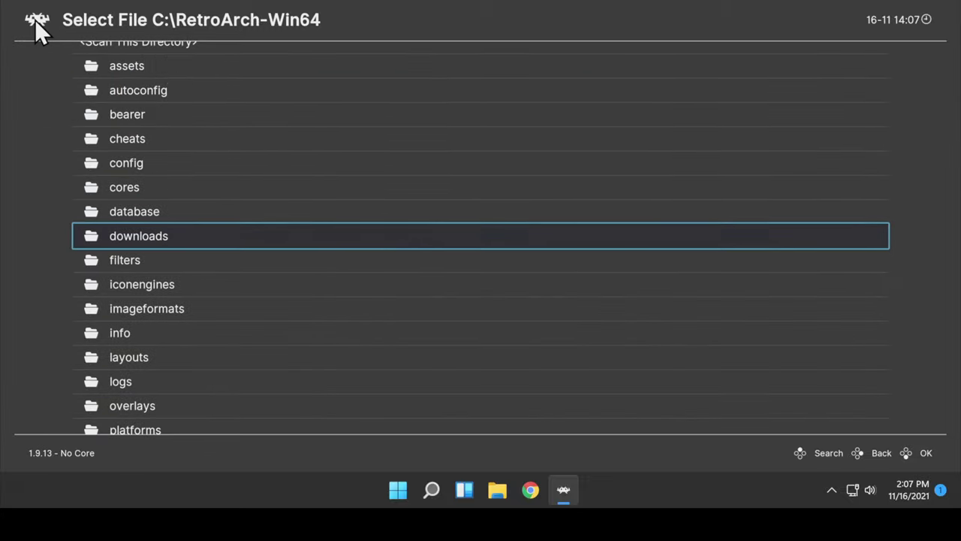
left_click(34, 20)
left_click(34, 20)
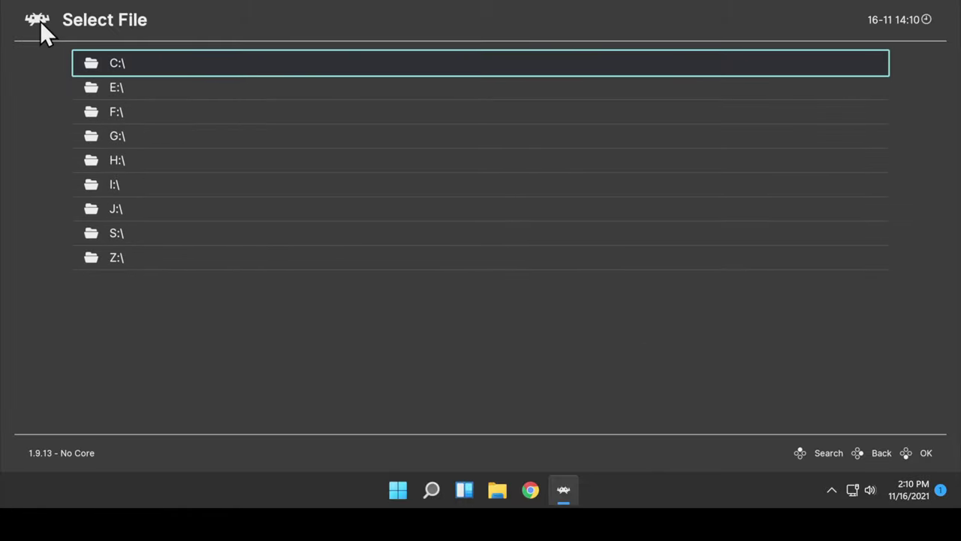
left_click(39, 21)
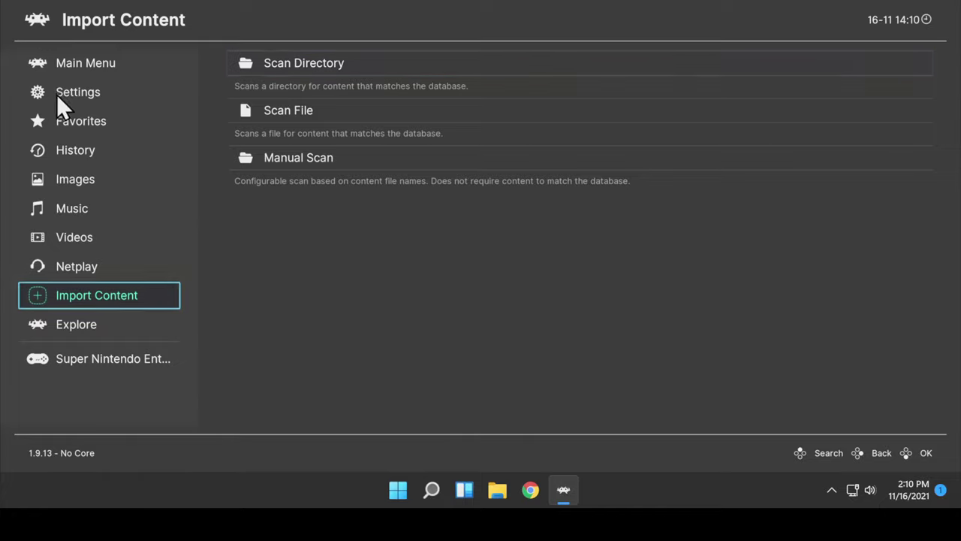
Step: Set Super Mario World (USA) in the Super Nintendo playlist to the Nintendo - SNES / SFC (bsnes) core and run the game
left_click(121, 358)
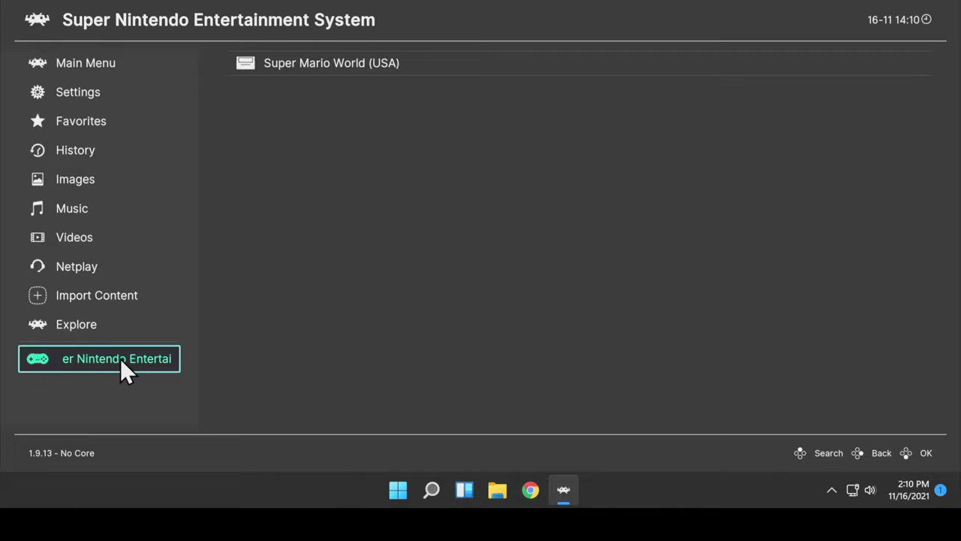
mouse_move(247, 242)
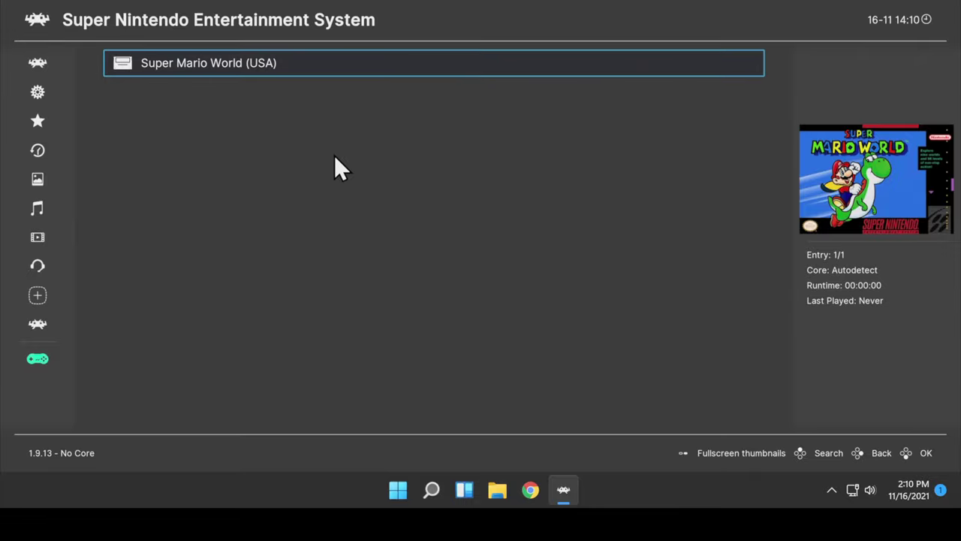
key("Return")
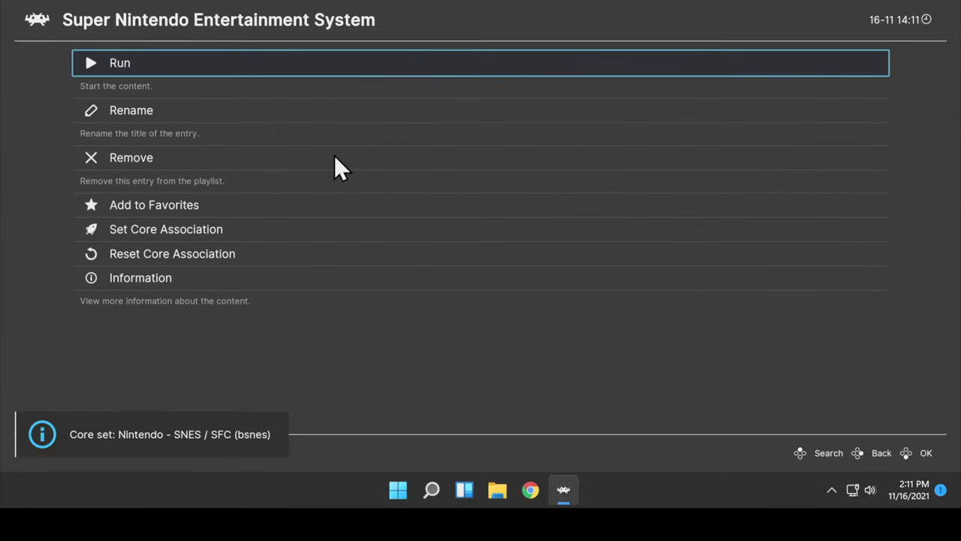
key("Return")
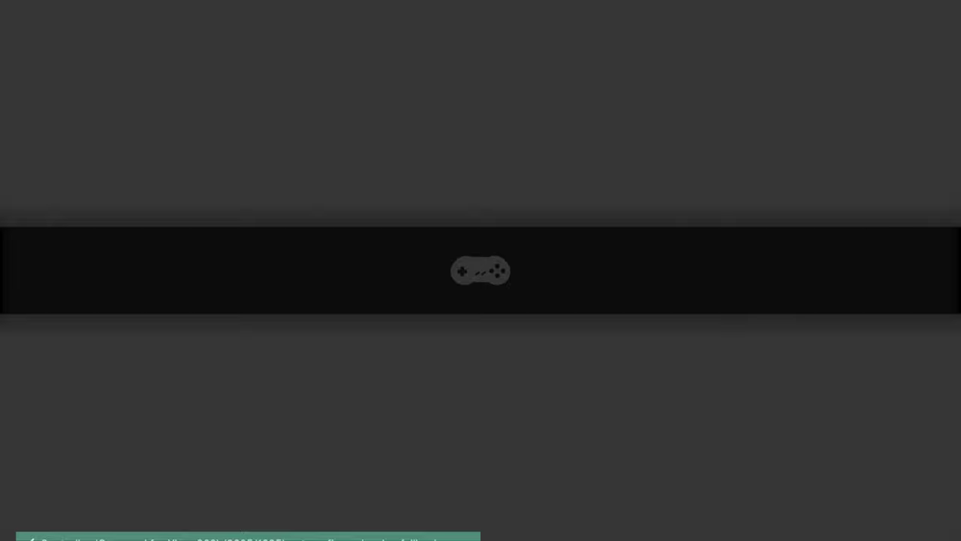